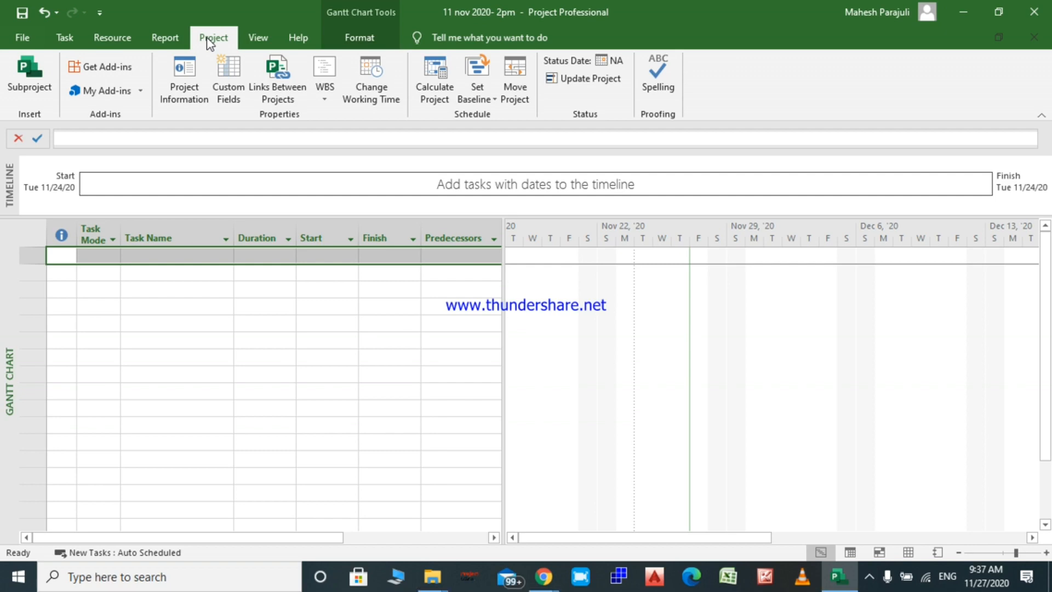
Create a new base calendar named "latest project calendar" as a copy of the Standard calendar
{"action": "left_click", "coordinate": [384, 90]}
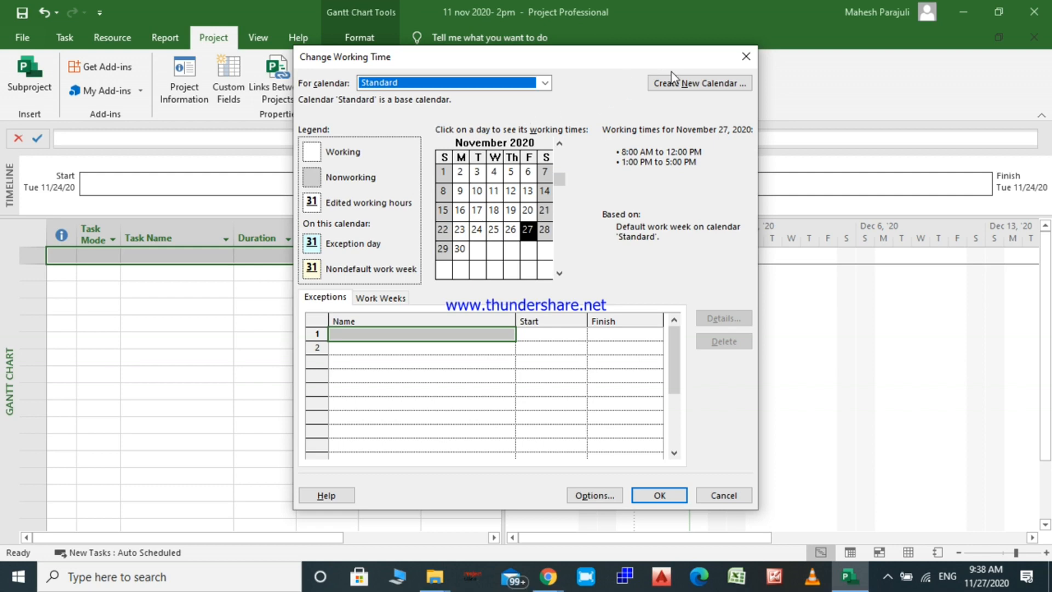
{"action": "left_click", "coordinate": [694, 85]}
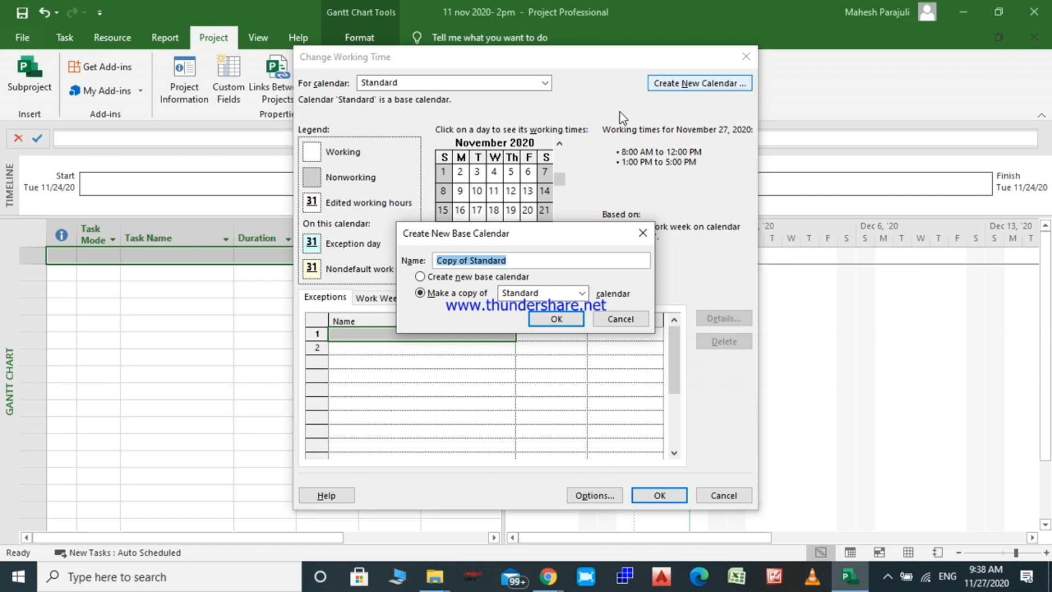
{"action": "left_click", "coordinate": [521, 256]}
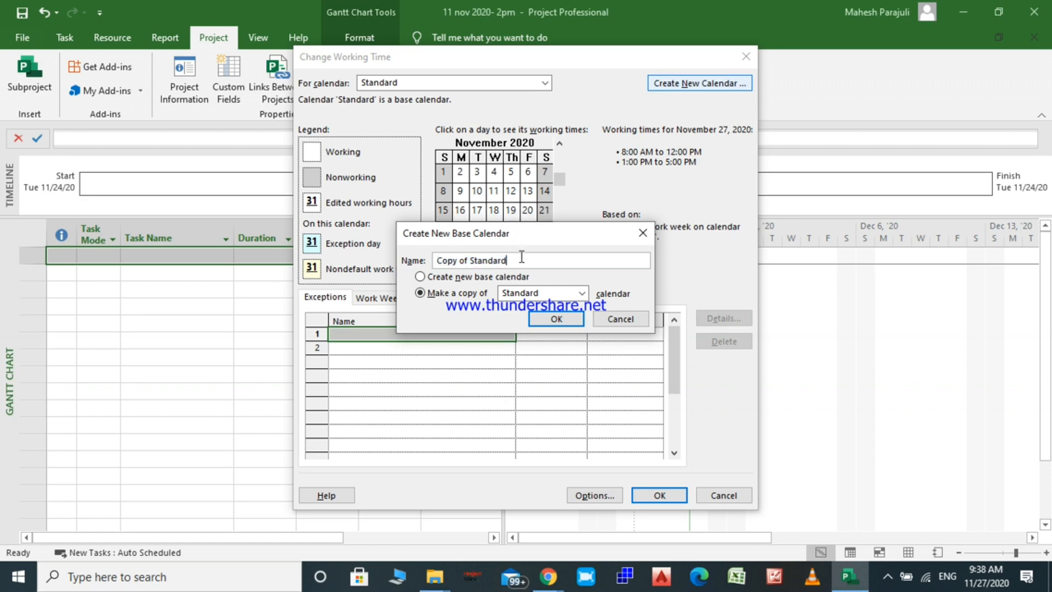
{"action": "key", "text": "BackSpace"}
{"action": "key", "text": "BackSpace"}
{"action": "key", "text": "BackSpace"}
{"action": "key", "text": "BackSpace"}
{"action": "key", "text": "BackSpace"}
{"action": "key", "text": "BackSpace"}
{"action": "key", "text": "BackSpace"}
{"action": "key", "text": "BackSpace"}
{"action": "key", "text": "BackSpace"}
{"action": "key", "text": "BackSpace"}
{"action": "key", "text": "BackSpace"}
{"action": "key", "text": "BackSpace"}
{"action": "key", "text": "BackSpace"}
{"action": "key", "text": "BackSpace"}
{"action": "key", "text": "BackSpace"}
{"action": "key", "text": "BackSpace"}
{"action": "type", "text": "latest project calendar"}
{"action": "left_click", "coordinate": [557, 320]}
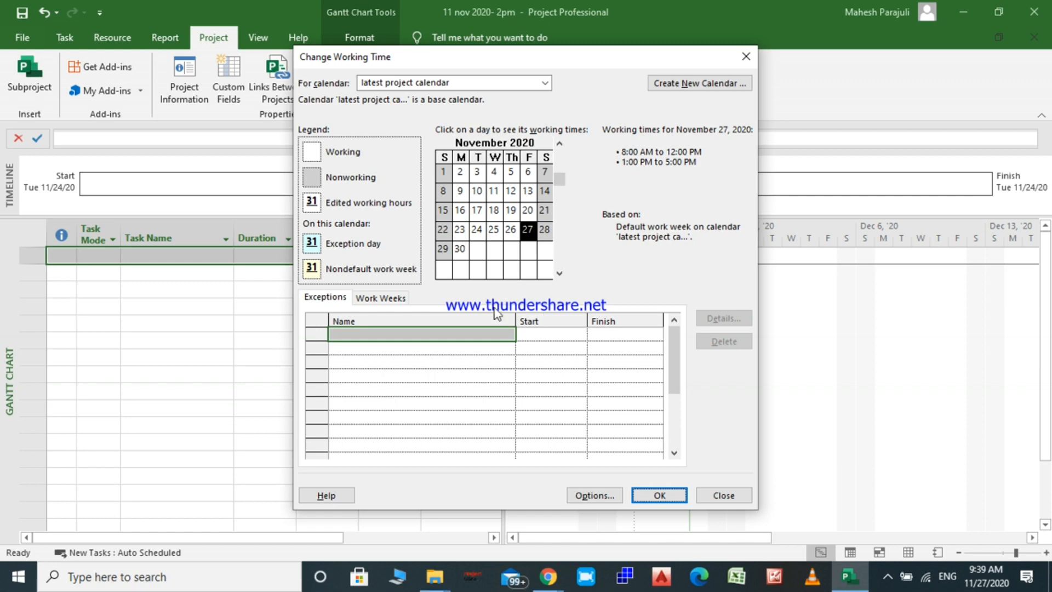
Open the details of the new calendar's default work week and review the working times of the individual days
{"action": "left_click", "coordinate": [384, 297]}
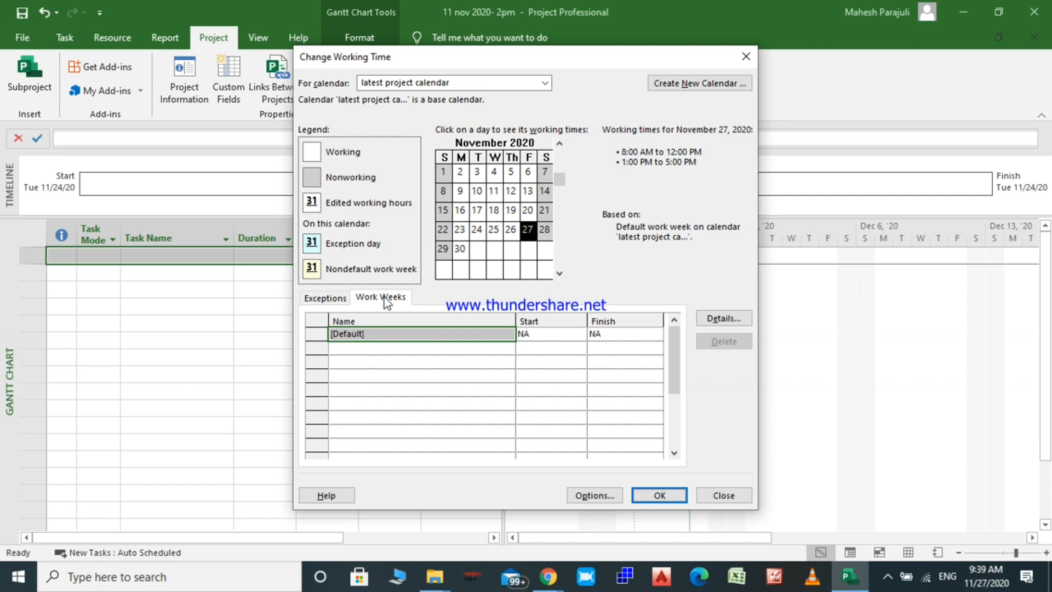
{"action": "left_click", "coordinate": [729, 325]}
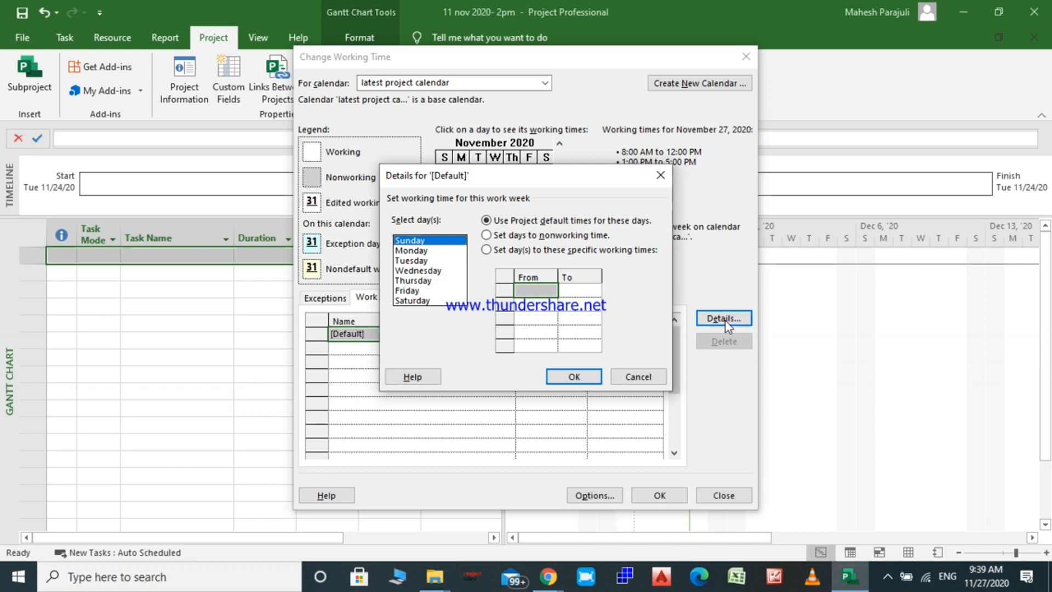
{"action": "left_click", "coordinate": [427, 251]}
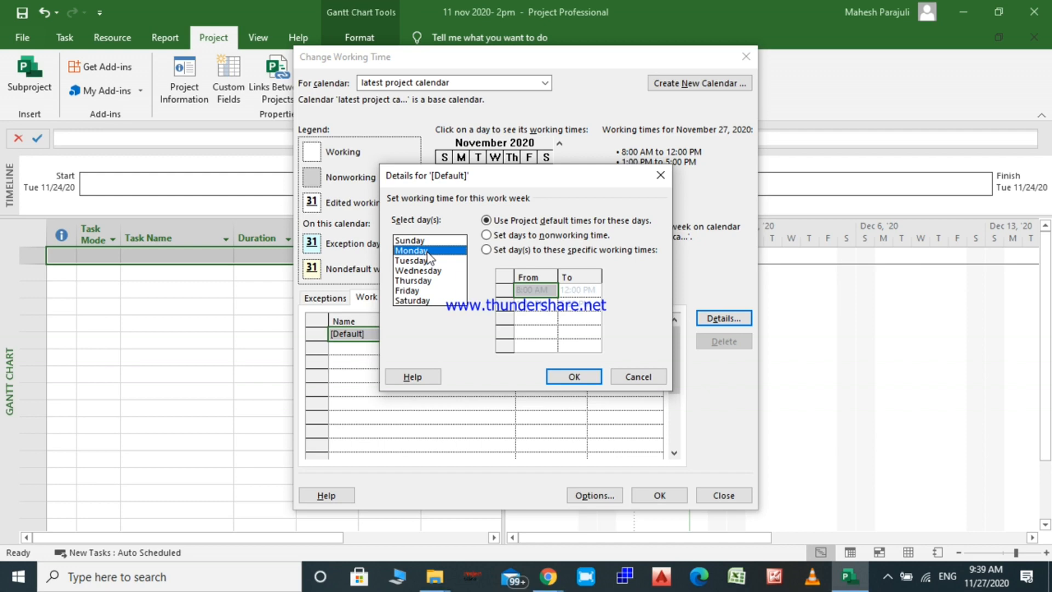
{"action": "left_click", "coordinate": [425, 261]}
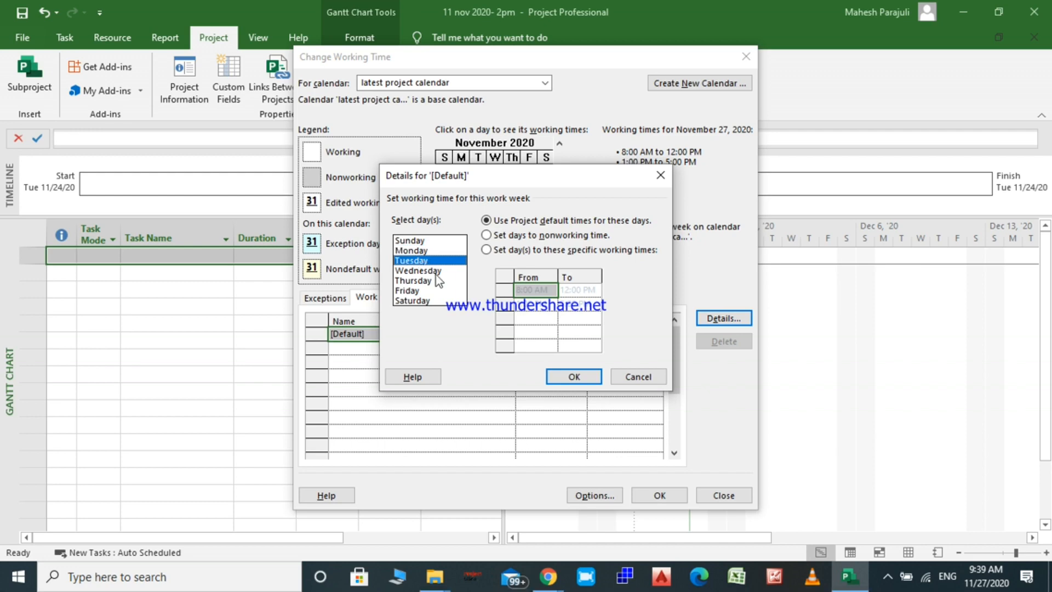
{"action": "left_click", "coordinate": [435, 272]}
{"action": "left_click", "coordinate": [426, 294]}
{"action": "left_click", "coordinate": [416, 278]}
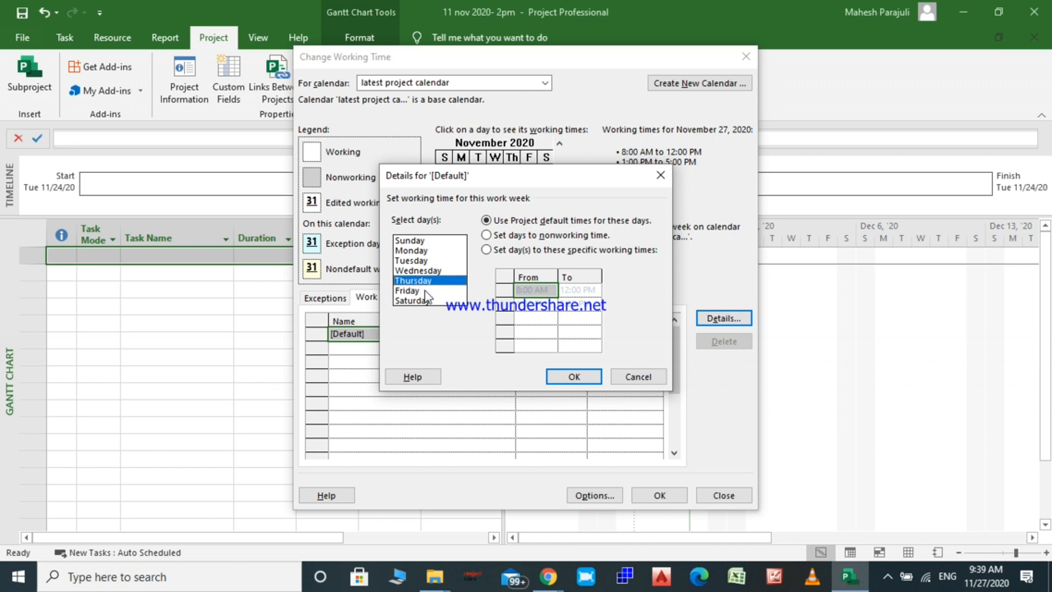
{"action": "left_click", "coordinate": [429, 302]}
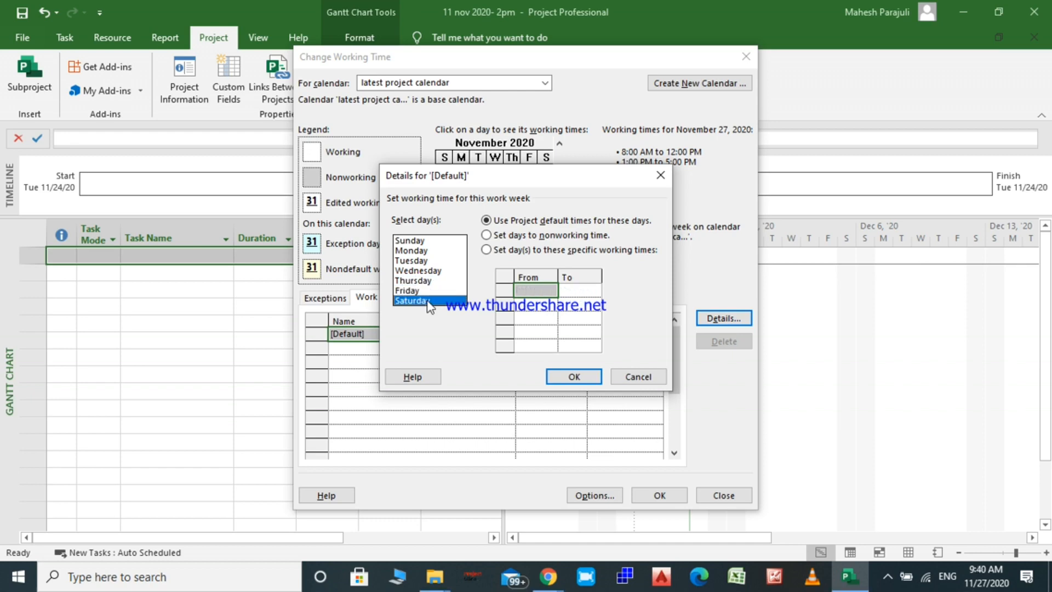
{"action": "left_click_drag", "start_coordinate": [412, 251], "coordinate": [422, 290]}
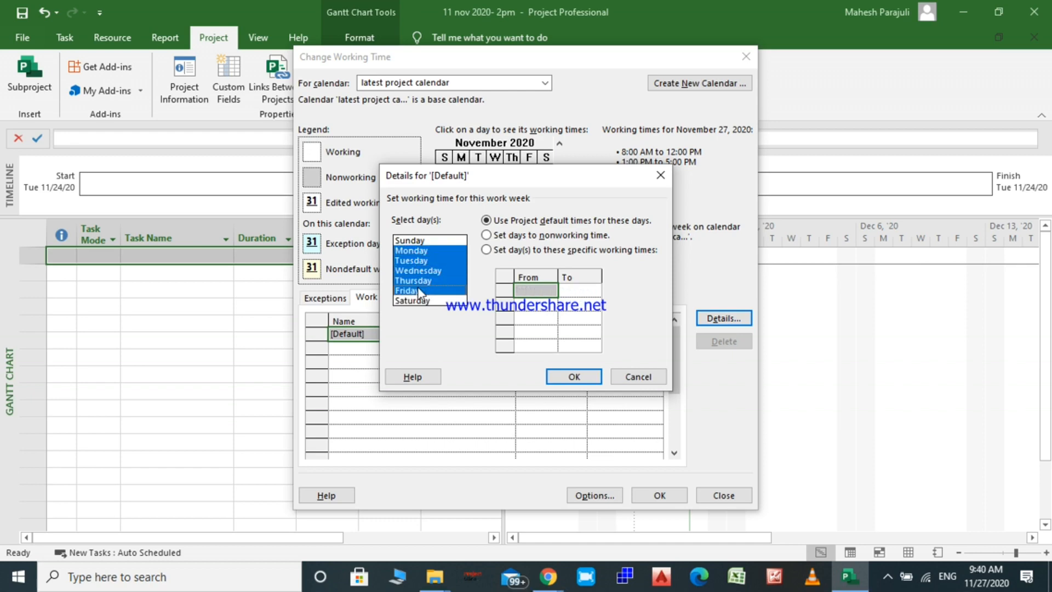
Switch Monday to specific working times and inspect its morning and afternoon shifts
{"action": "left_click", "coordinate": [420, 248]}
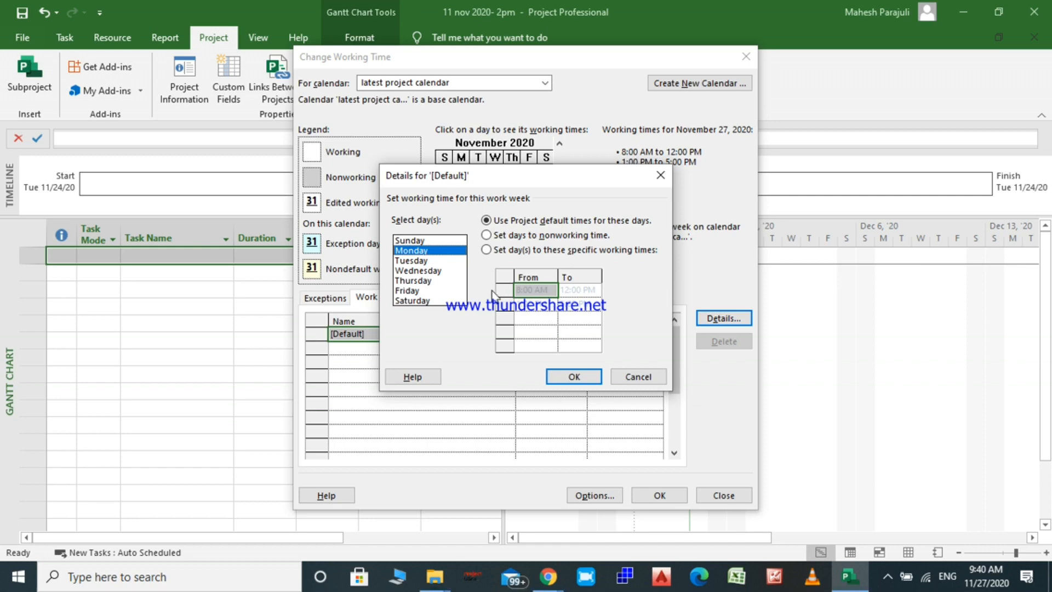
{"action": "left_click", "coordinate": [488, 250]}
{"action": "left_click", "coordinate": [535, 290]}
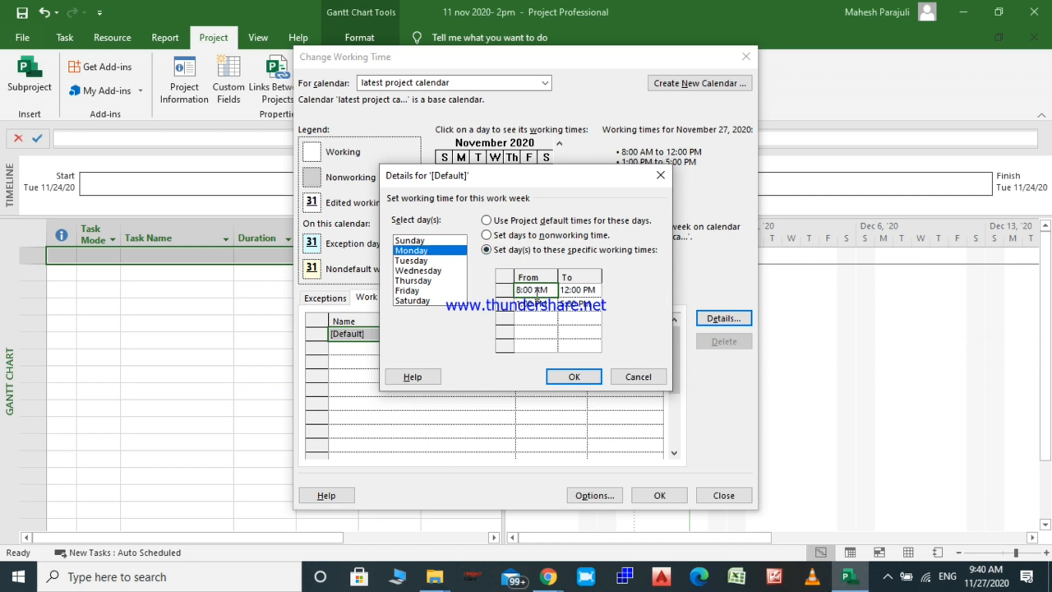
{"action": "left_click", "coordinate": [575, 290]}
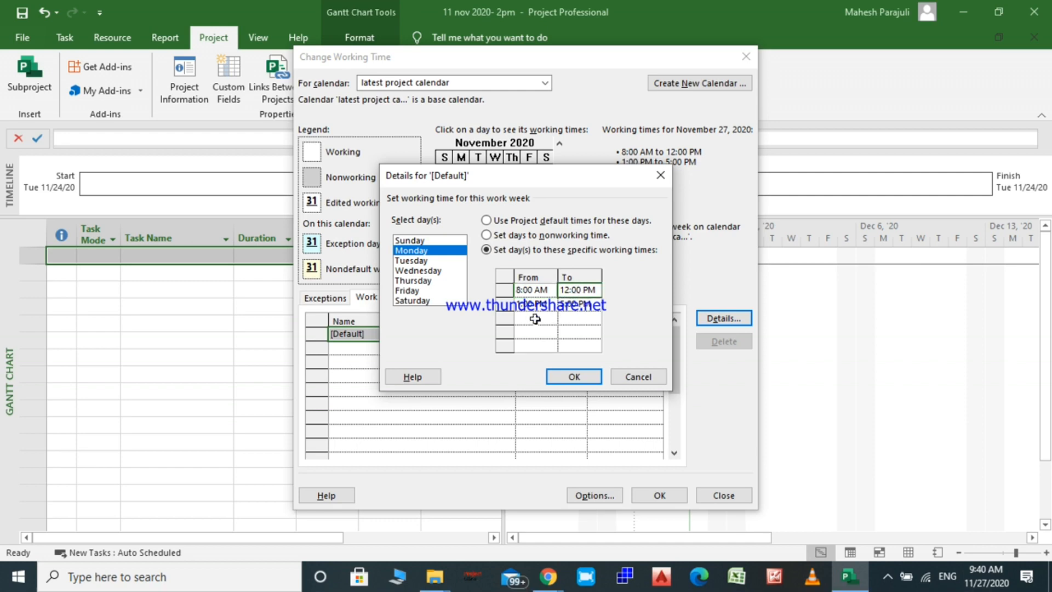
{"action": "left_click", "coordinate": [570, 304]}
{"action": "left_click", "coordinate": [567, 305]}
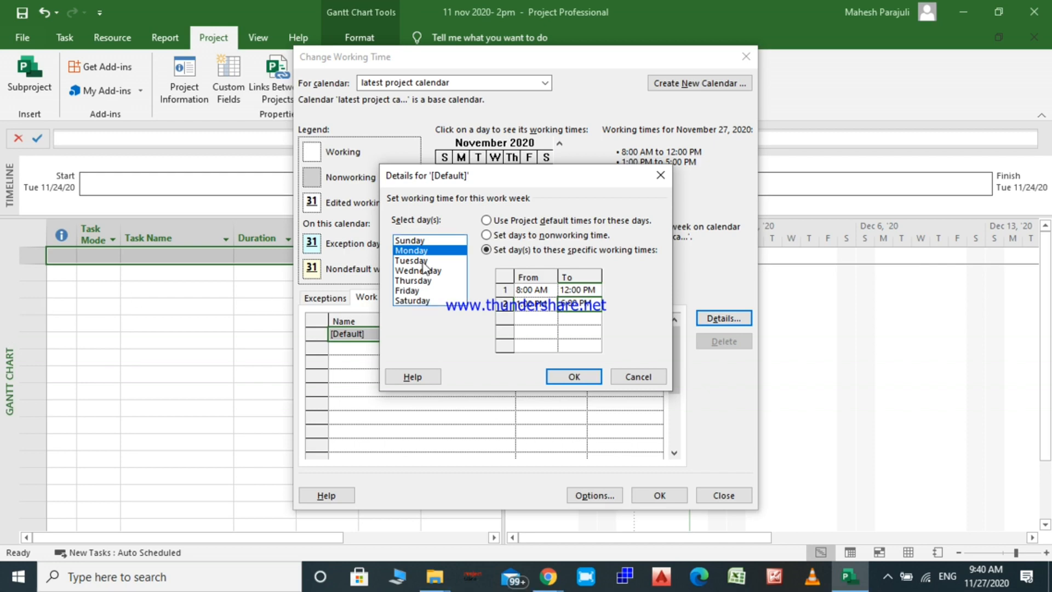
Give Monday through Saturday specific working times with a first shift from 8:00 AM to 12:00 PM
{"action": "left_click_drag", "start_coordinate": [430, 252], "coordinate": [432, 306]}
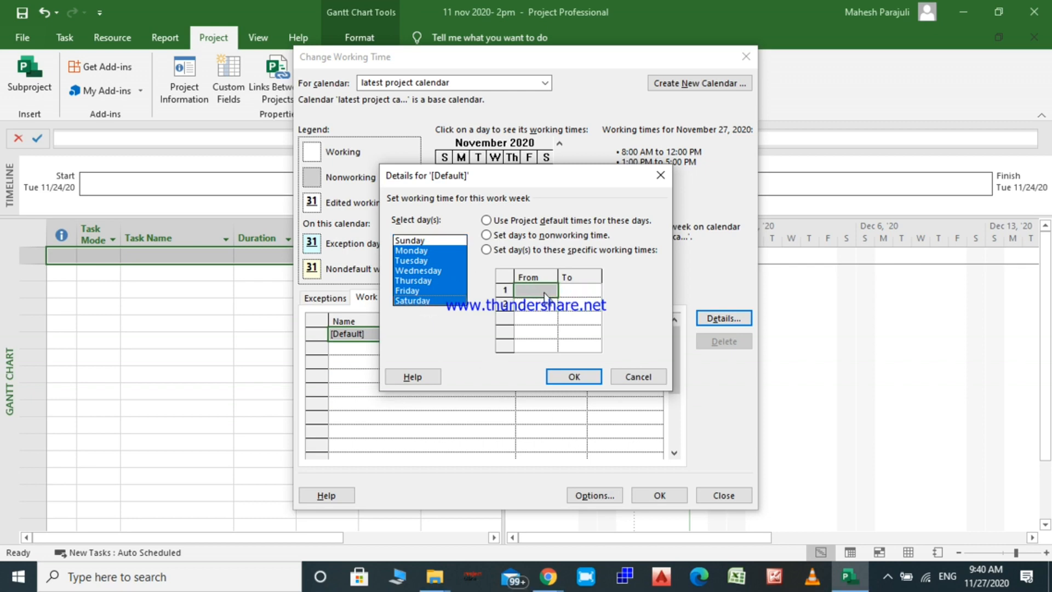
{"action": "left_click", "coordinate": [501, 251]}
{"action": "left_click", "coordinate": [524, 290]}
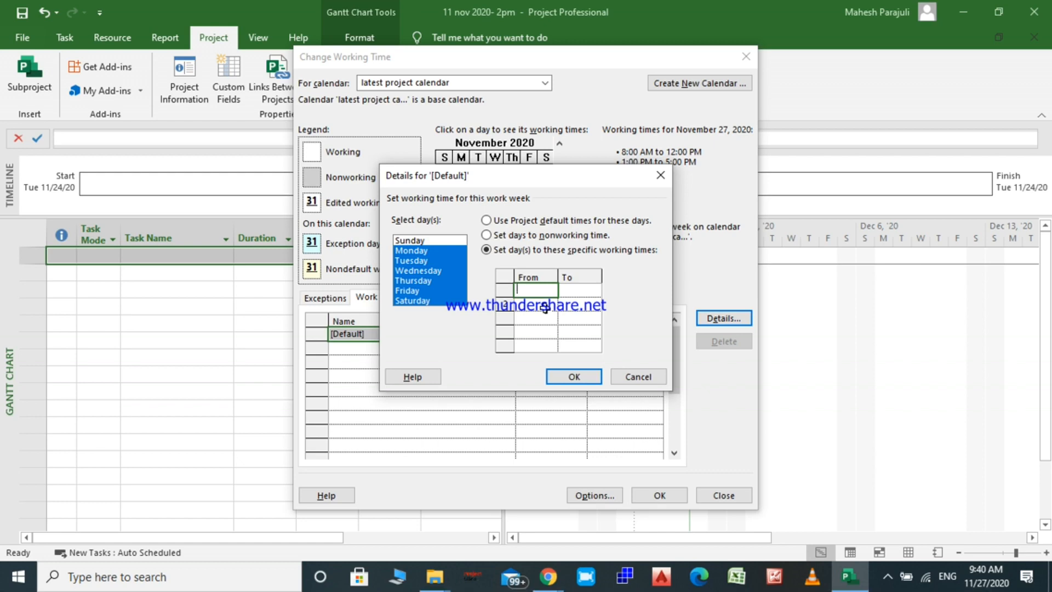
{"action": "type", "text": "8:00 AM"}
{"action": "left_click", "coordinate": [580, 292]}
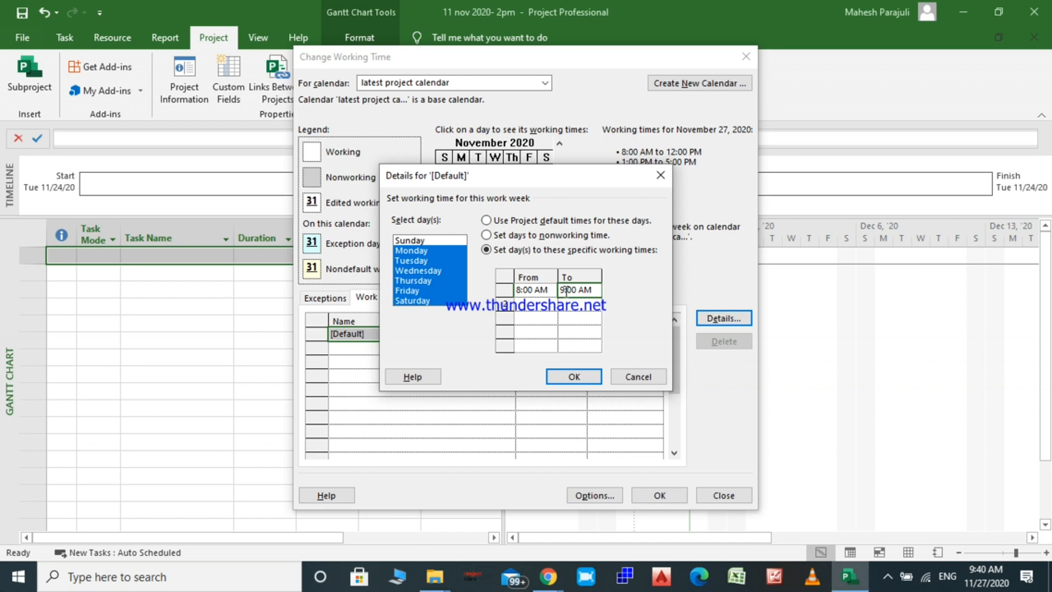
{"action": "key", "text": "BackSpace"}
{"action": "type", "text": "6"}
{"action": "key", "text": "BackSpace"}
{"action": "type", "text": "12"}
{"action": "left_click", "coordinate": [585, 289]}
{"action": "key", "text": "Delete"}
{"action": "type", "text": "p"}
{"action": "key", "text": "BackSpace"}
{"action": "type", "text": "P"}
{"action": "left_click", "coordinate": [532, 305]}
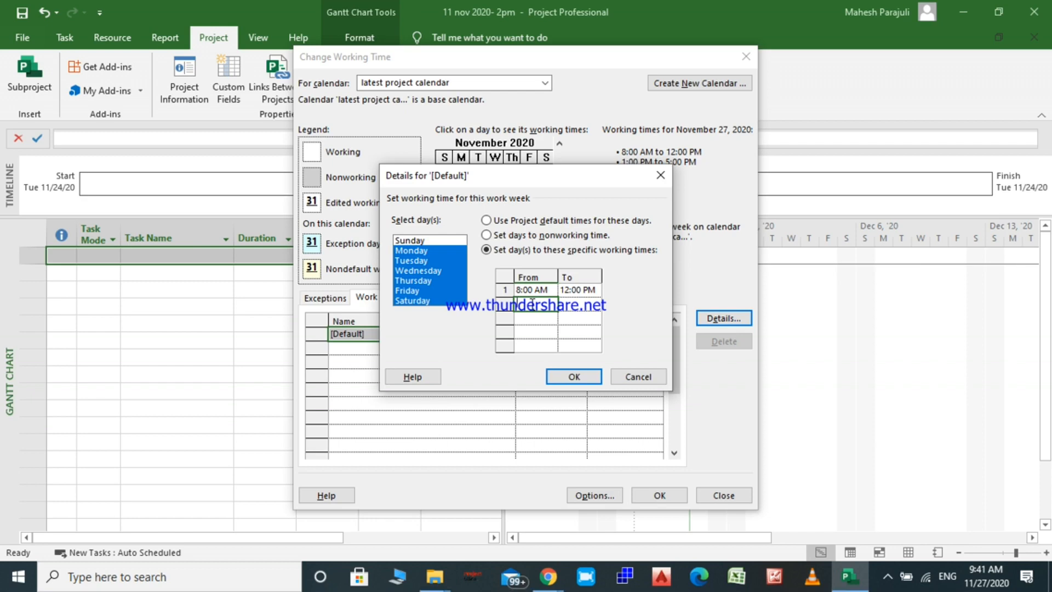
Add a second shift from 1:00 PM to 6:00 PM for Monday through Saturday and accept the work week details
{"action": "type", "text": "1"}
{"action": "key", "text": "XF86AudioMute"}
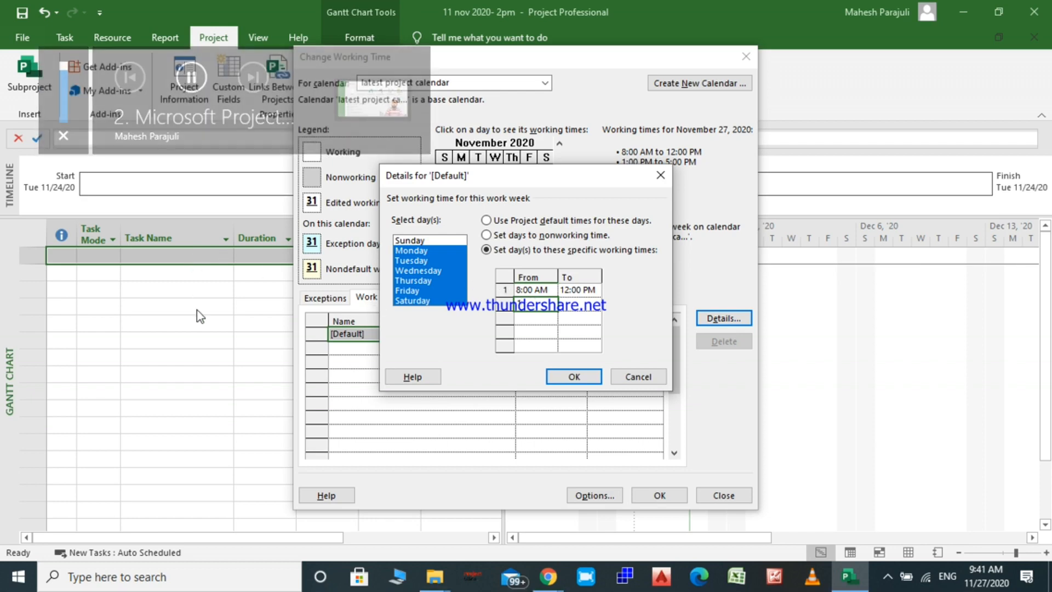
{"action": "key", "text": "XF86AudioMute"}
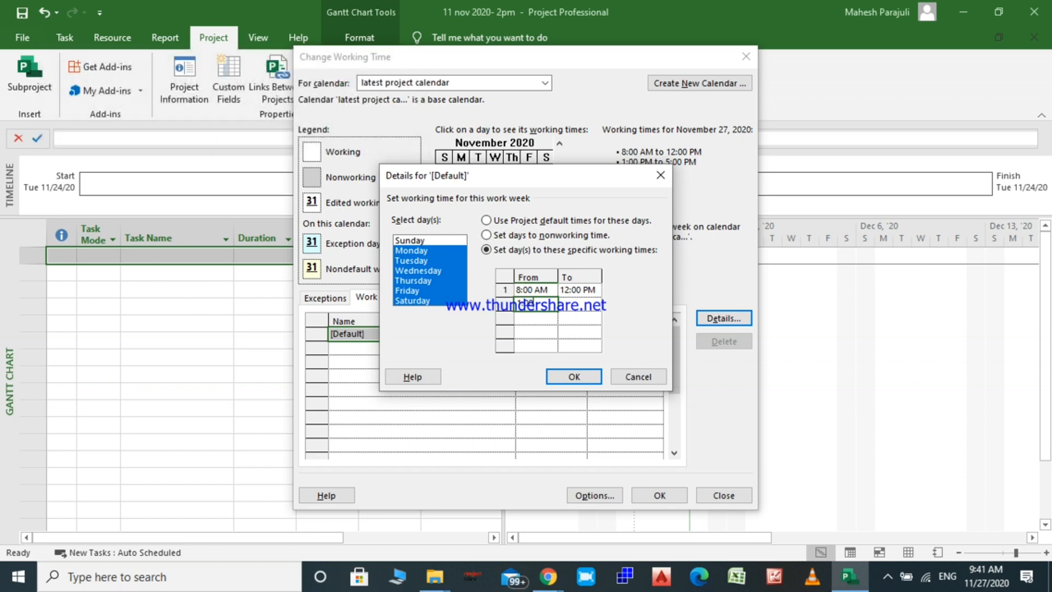
{"action": "key", "text": "Return"}
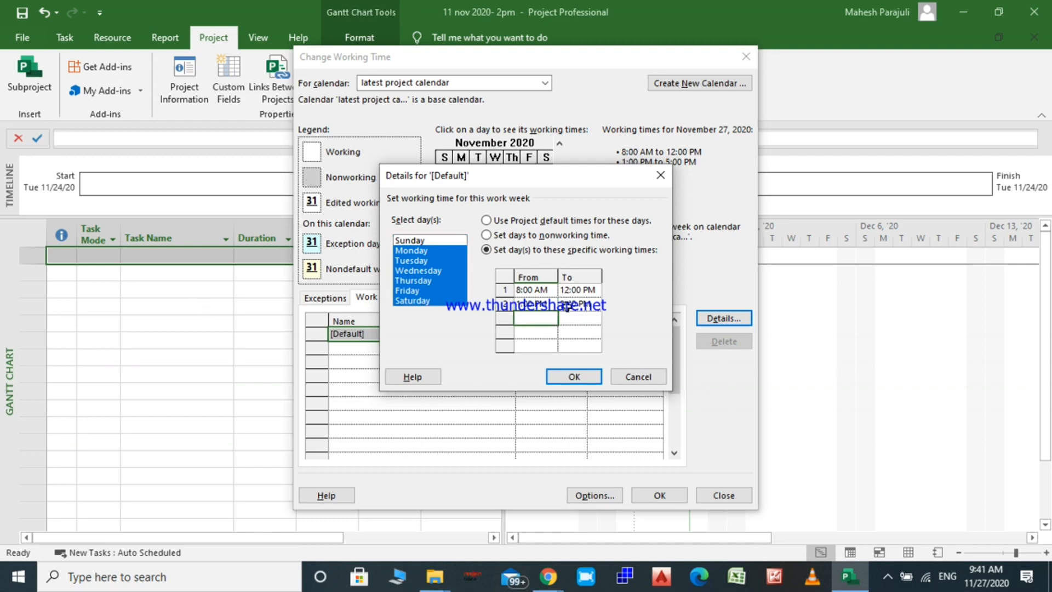
{"action": "left_click", "coordinate": [569, 304]}
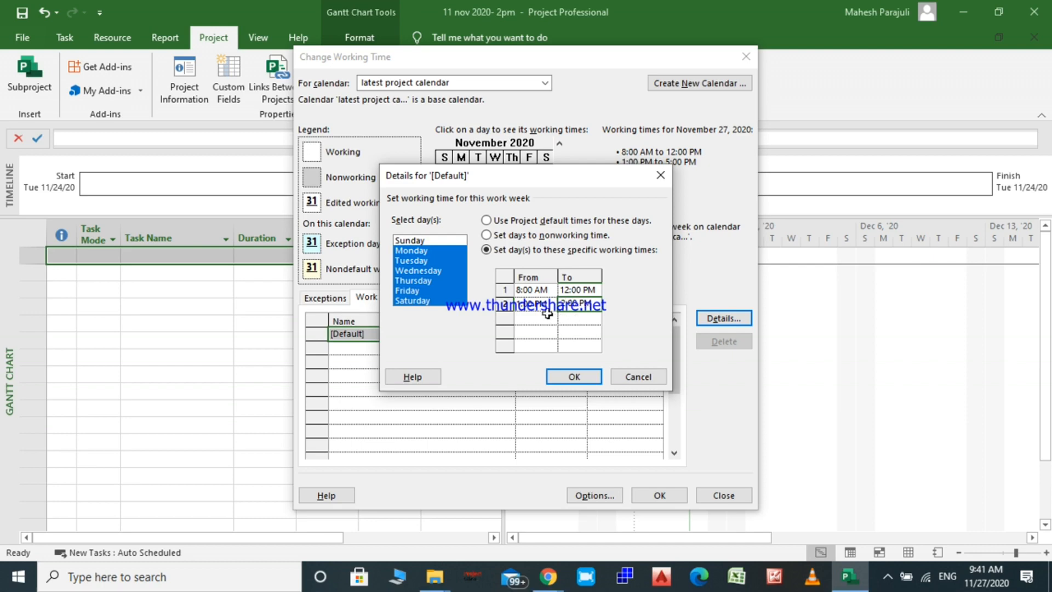
{"action": "key", "text": "BackSpace"}
{"action": "type", "text": "6"}
{"action": "left_click", "coordinate": [591, 374]}
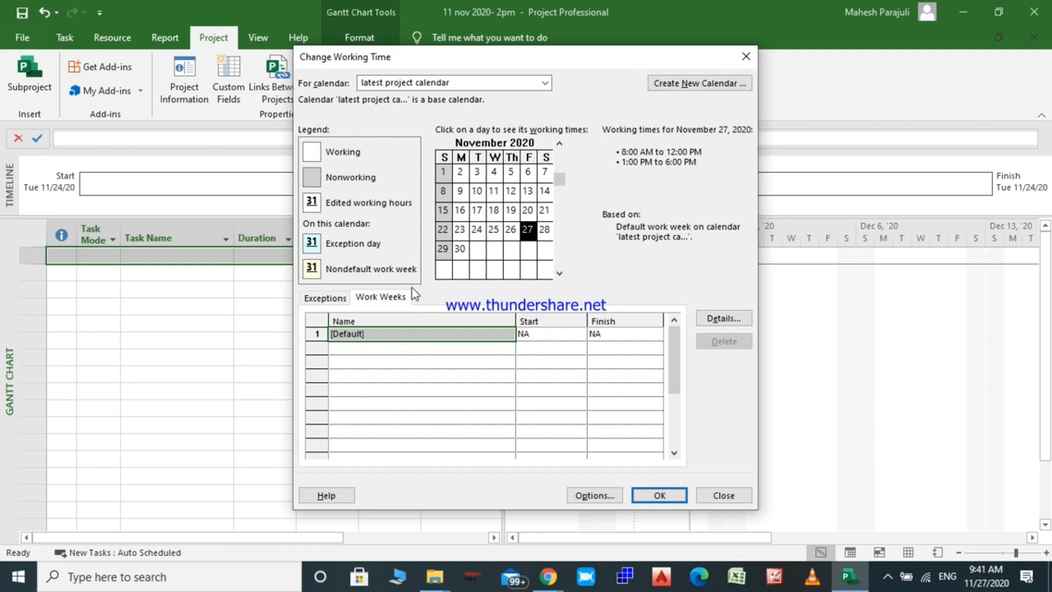
Reopen the default work week details and delete the second shift for Monday through Saturday
{"action": "left_click", "coordinate": [722, 318]}
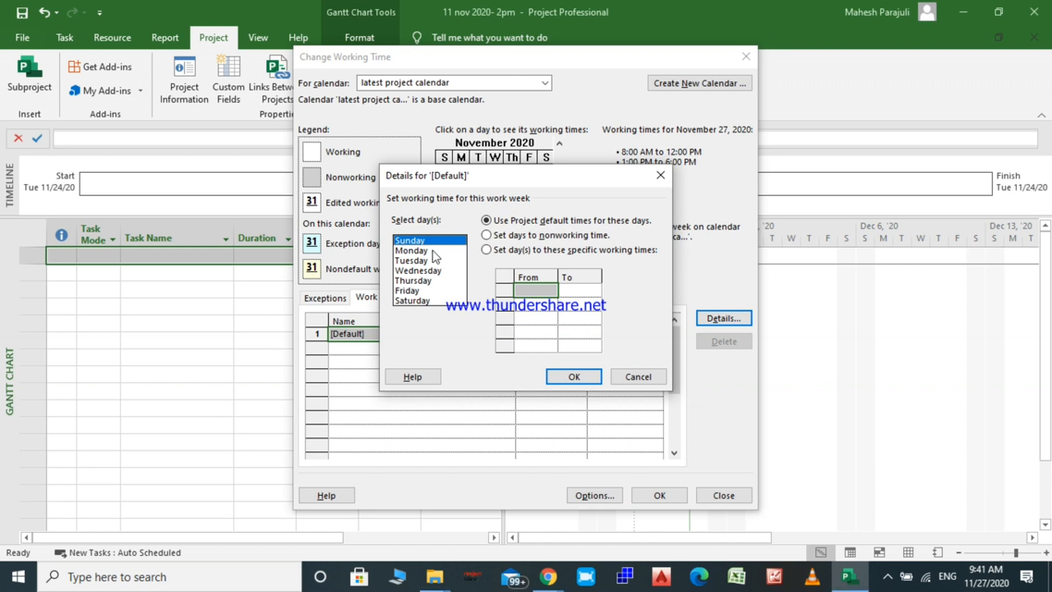
{"action": "left_click", "coordinate": [433, 251]}
{"action": "left_click_drag", "start_coordinate": [435, 258], "coordinate": [430, 307]}
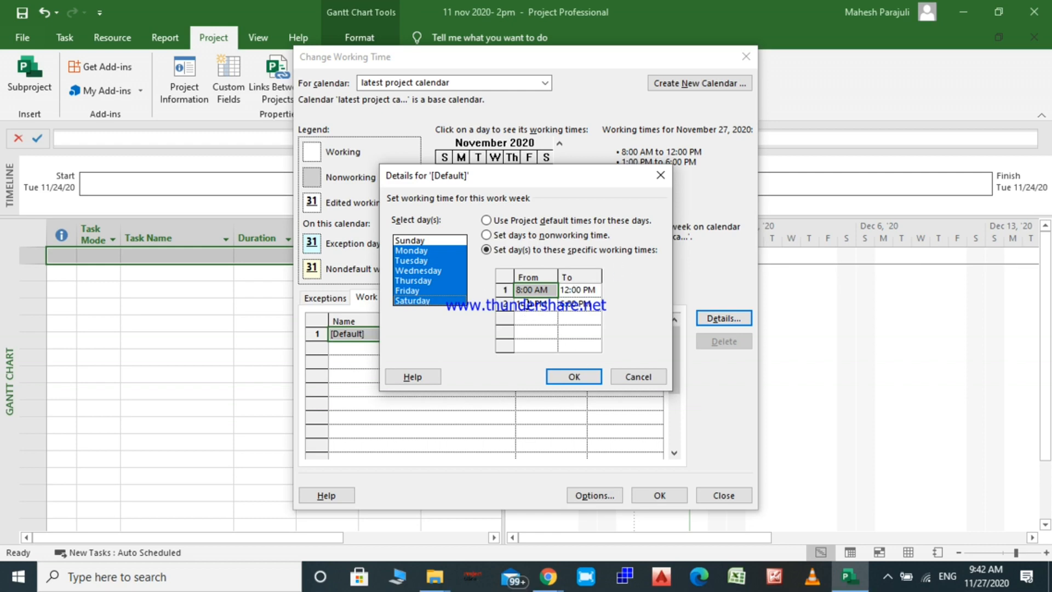
{"action": "left_click", "coordinate": [505, 302]}
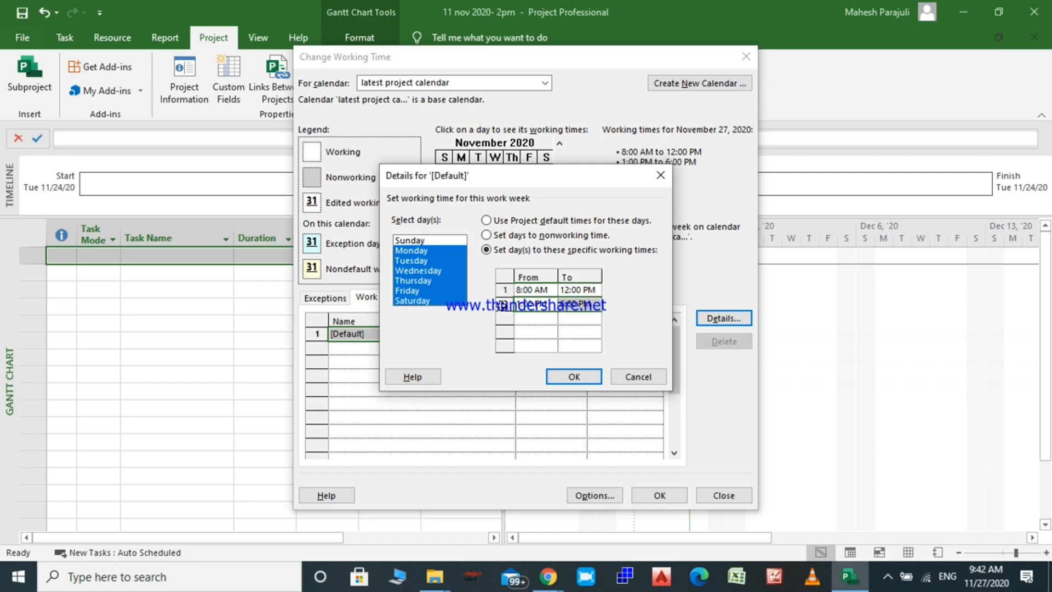
{"action": "key", "text": "Delete"}
Set the remaining Monday-to-Saturday shift to 5:00 AM to 11:00 PM and save the calendar's working time changes
{"action": "left_click", "coordinate": [525, 289]}
{"action": "left_click", "coordinate": [520, 290]}
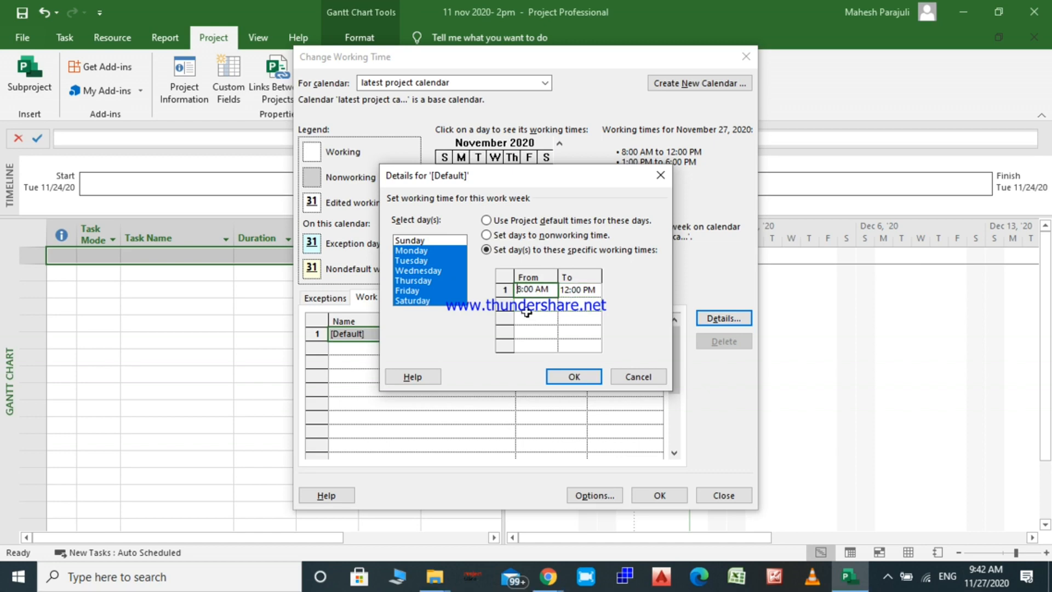
{"action": "key", "text": "BackSpace"}
{"action": "type", "text": "8"}
{"action": "key", "text": "BackSpace"}
{"action": "type", "text": "5"}
{"action": "left_click", "coordinate": [571, 290]}
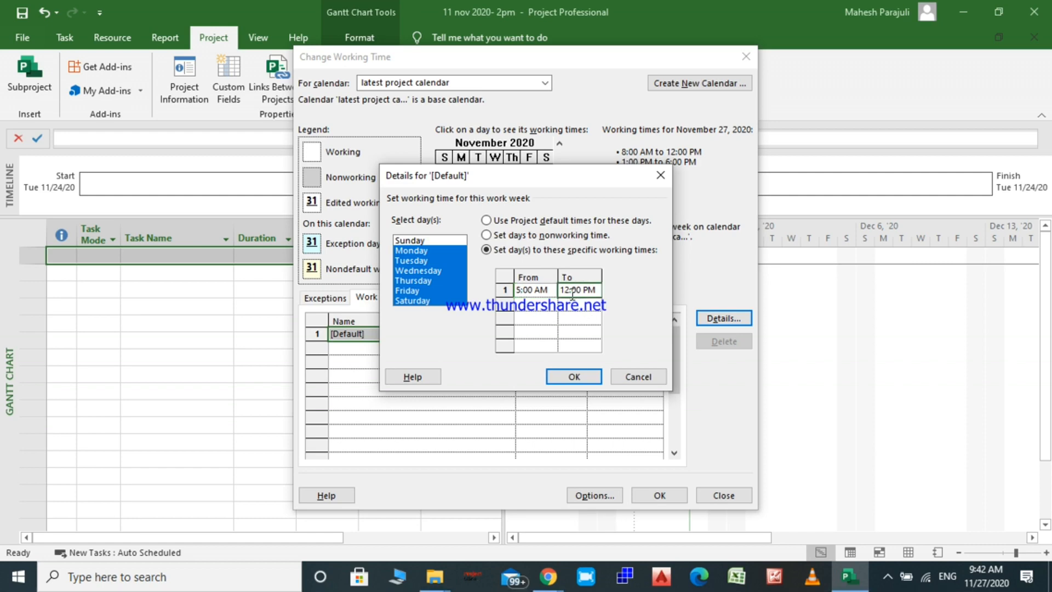
{"action": "left_click", "coordinate": [566, 293]}
{"action": "key", "text": "BackSpace"}
{"action": "type", "text": "1"}
{"action": "left_click", "coordinate": [576, 377]}
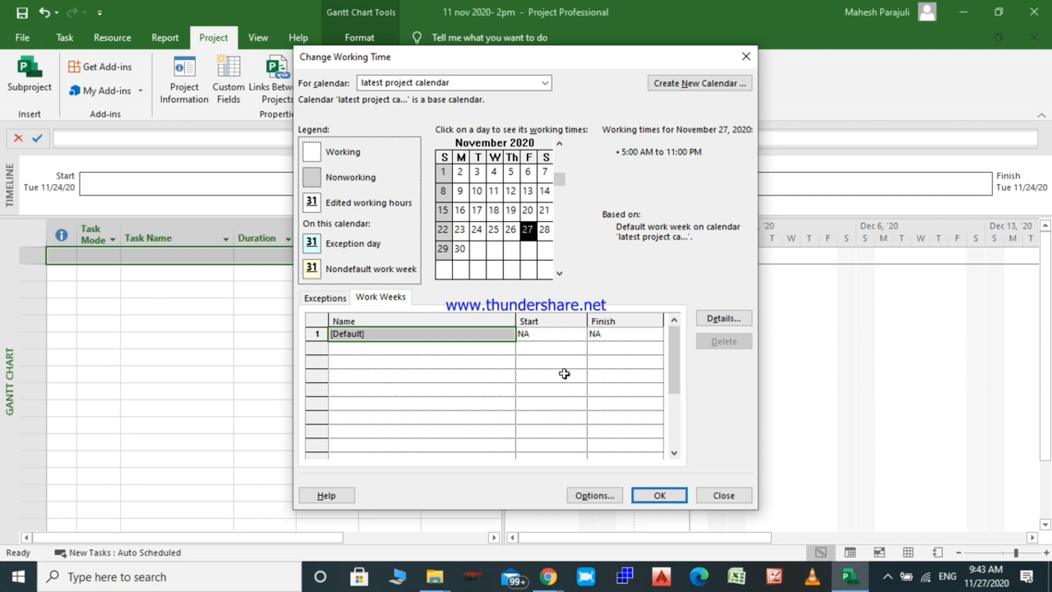
{"action": "left_click", "coordinate": [673, 495]}
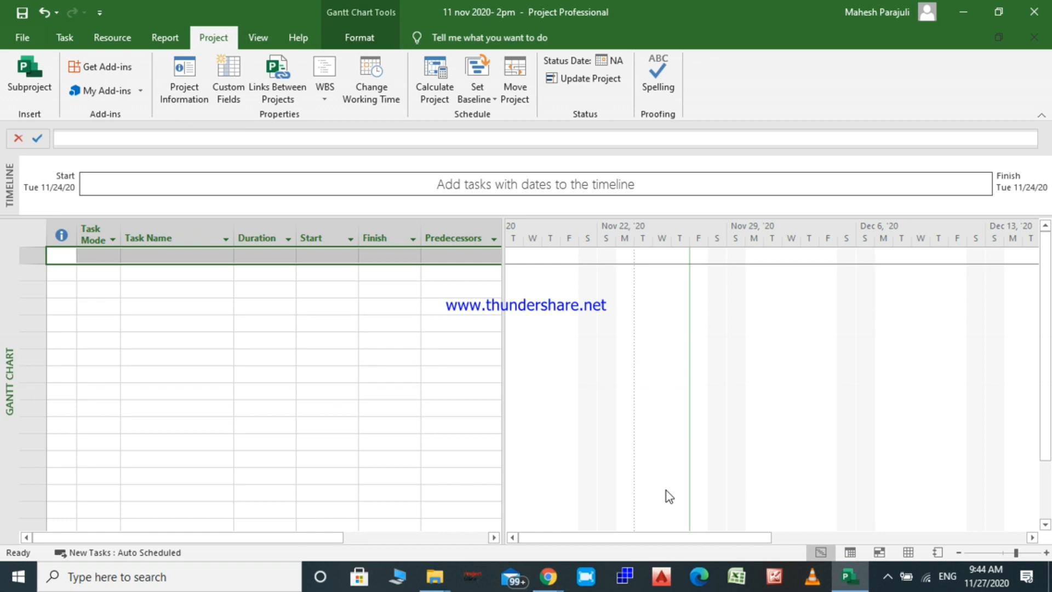
Assign "latest project calendar" as the project's calendar in the project information
{"action": "left_click", "coordinate": [183, 103]}
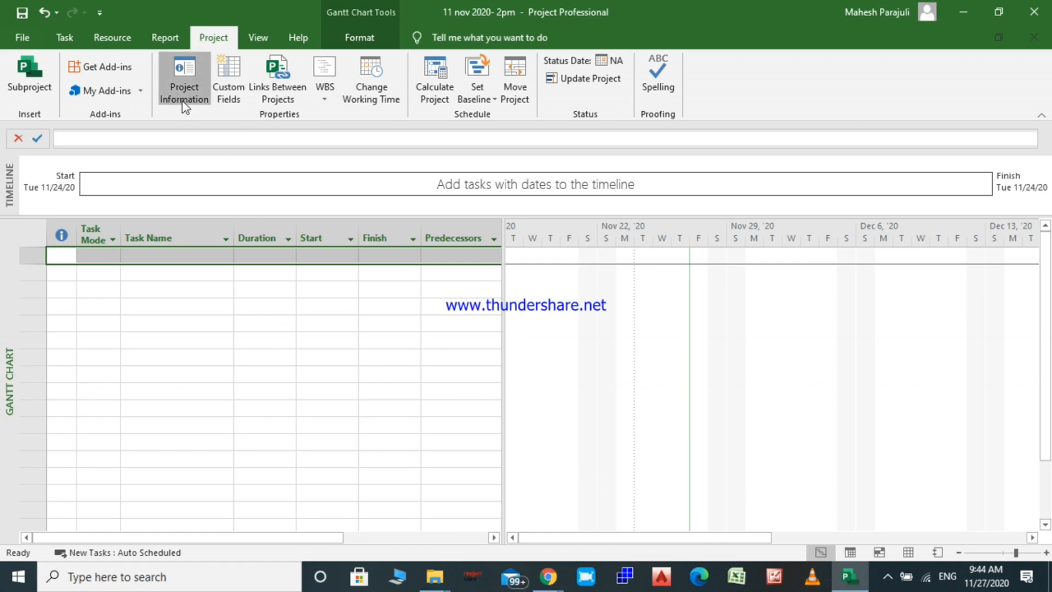
{"action": "left_click", "coordinate": [746, 191]}
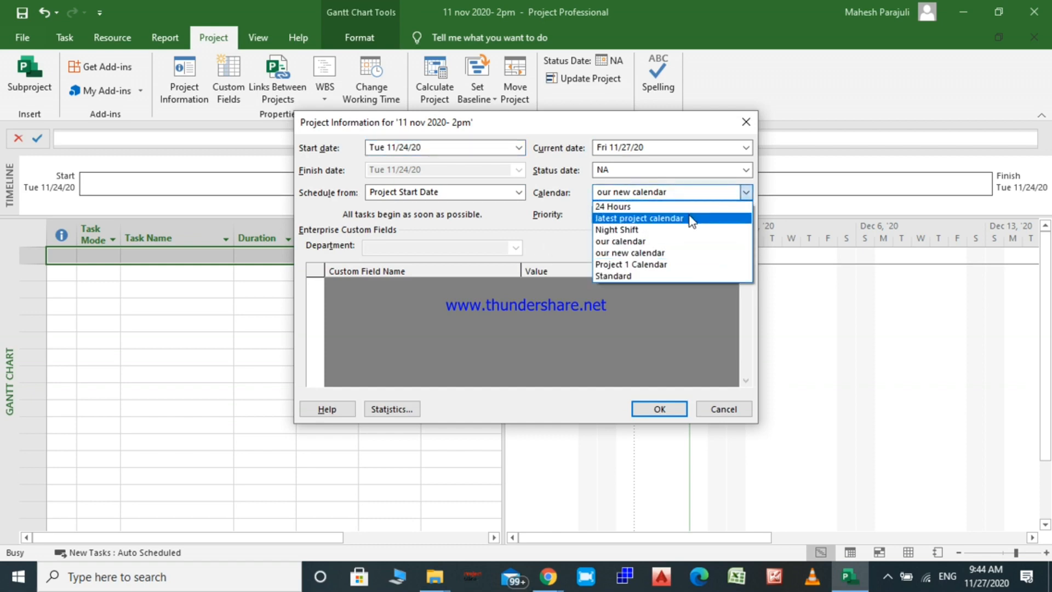
{"action": "left_click", "coordinate": [692, 218]}
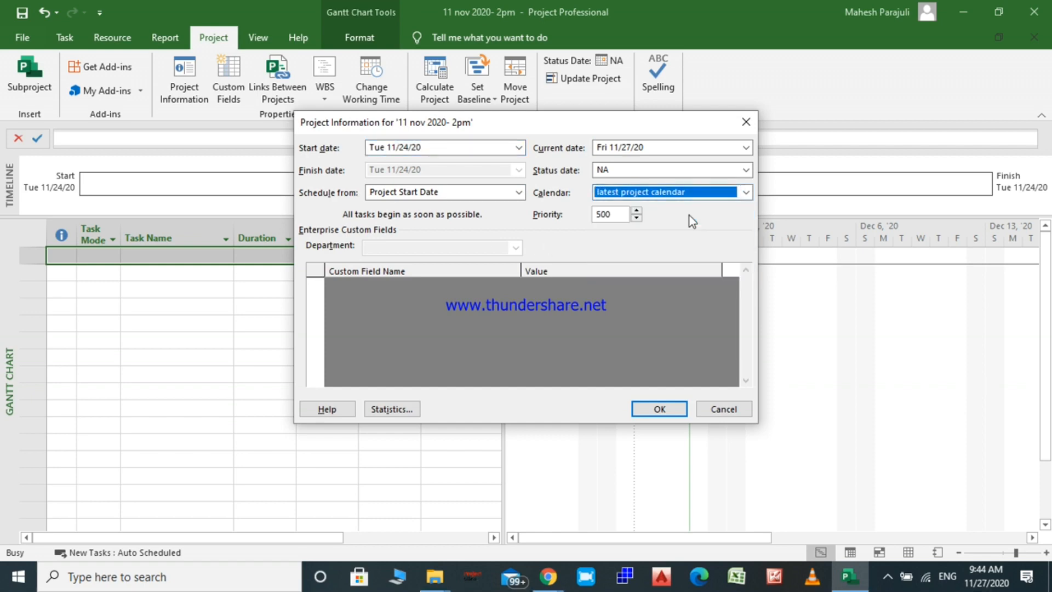
{"action": "left_click", "coordinate": [669, 410]}
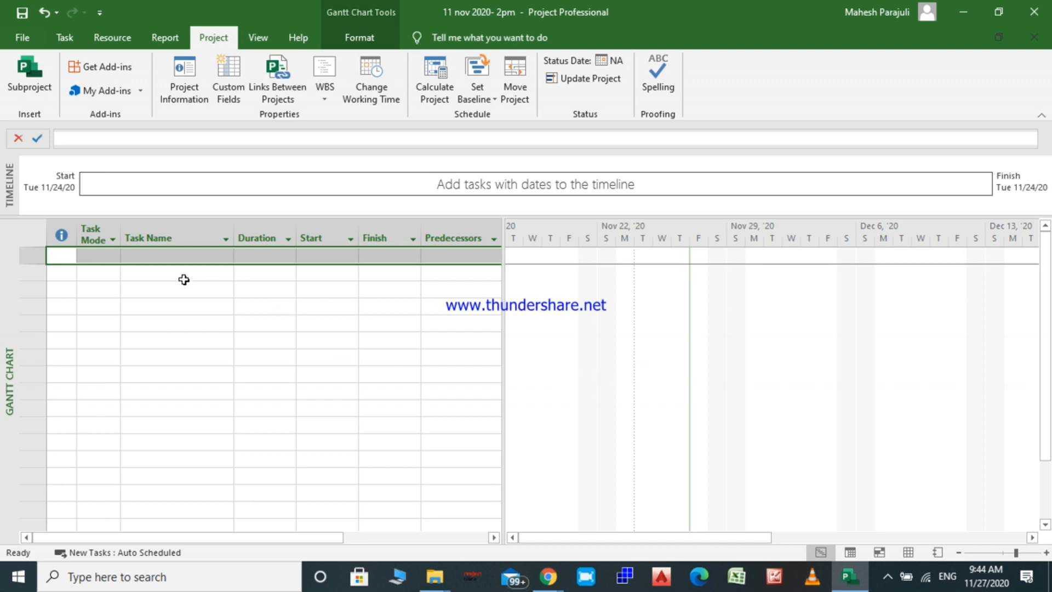
Add a task named "A" in the first row of the task table
{"action": "left_click", "coordinate": [172, 260]}
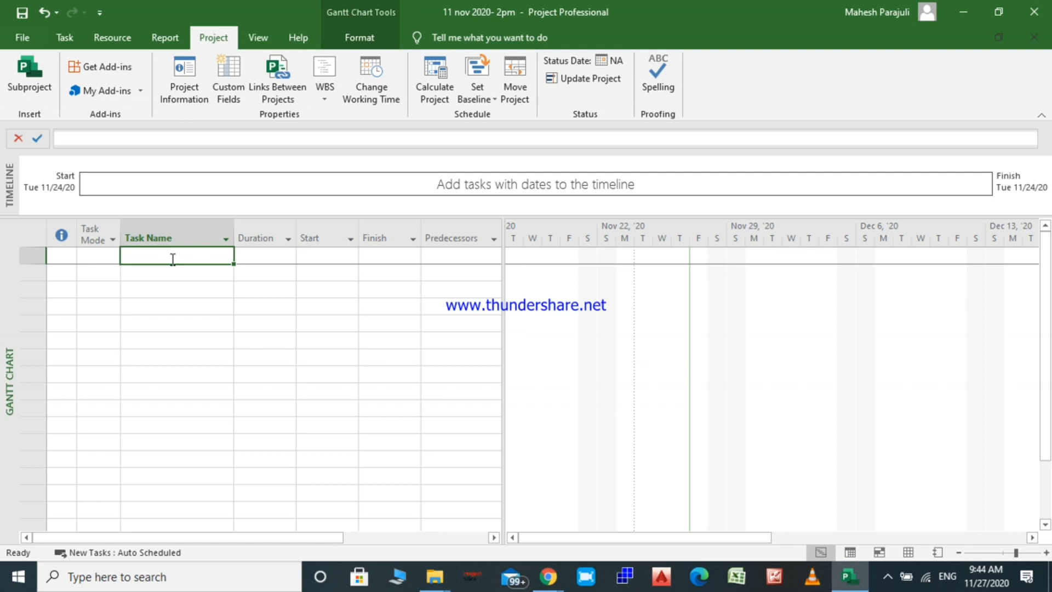
{"action": "type", "text": "A"}
{"action": "key", "text": "Return"}
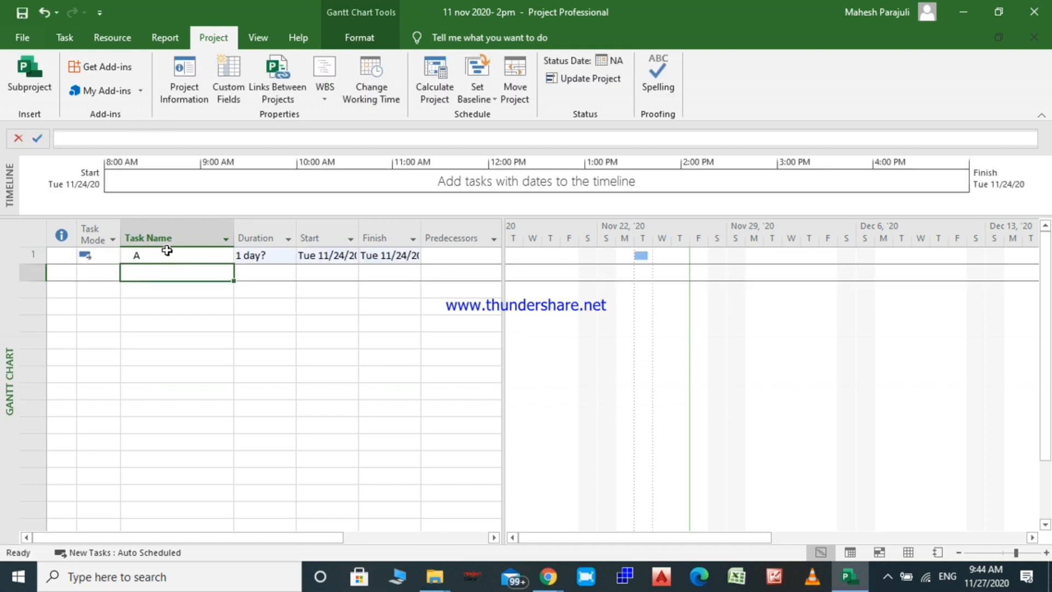
Set the duration of task A to 6 days
{"action": "left_click", "coordinate": [264, 256]}
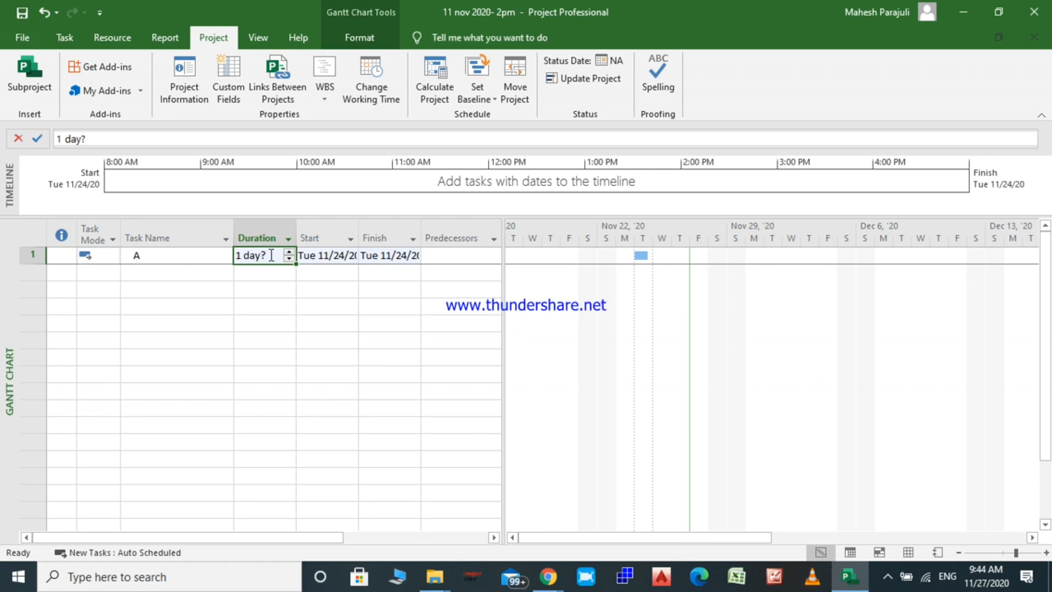
{"action": "left_click", "coordinate": [271, 256]}
{"action": "key", "text": "BackSpace"}
{"action": "key", "text": "BackSpace"}
{"action": "key", "text": "BackSpace"}
{"action": "key", "text": "BackSpace"}
{"action": "key", "text": "BackSpace"}
{"action": "key", "text": "BackSpace"}
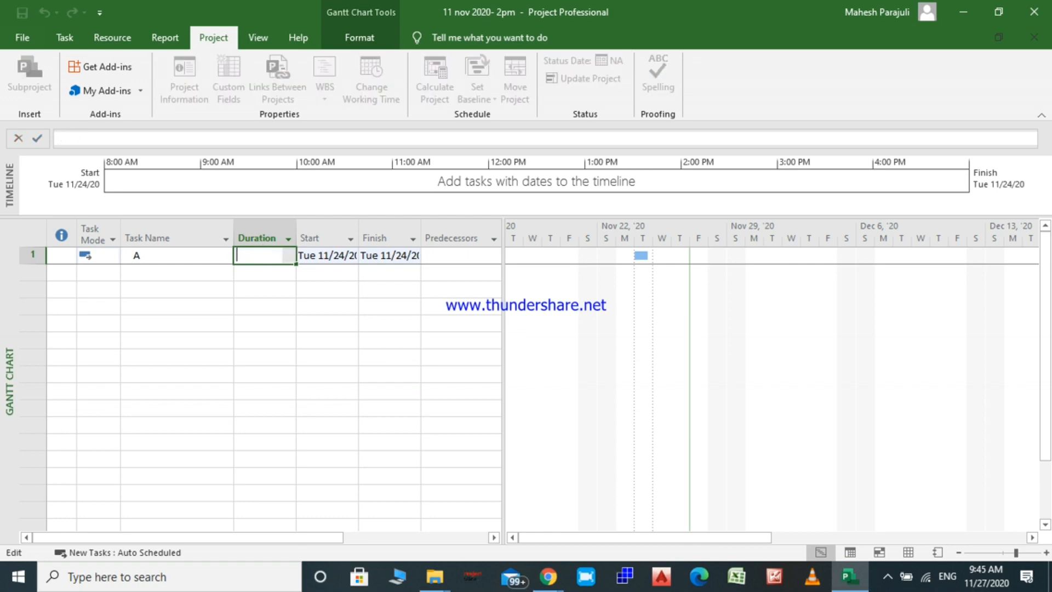
{"action": "type", "text": "6"}
{"action": "key", "text": "Return"}
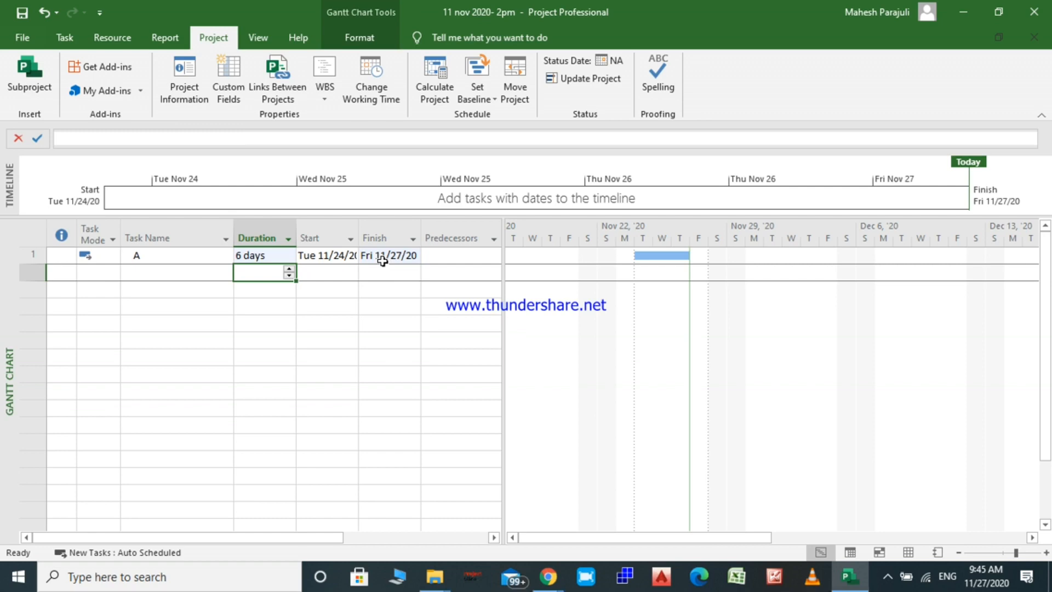
Reopen the default work week details of "latest project calendar" and set the Monday-to-Saturday first shift to 8:00 AM to 12:00 PM
{"action": "left_click", "coordinate": [367, 103]}
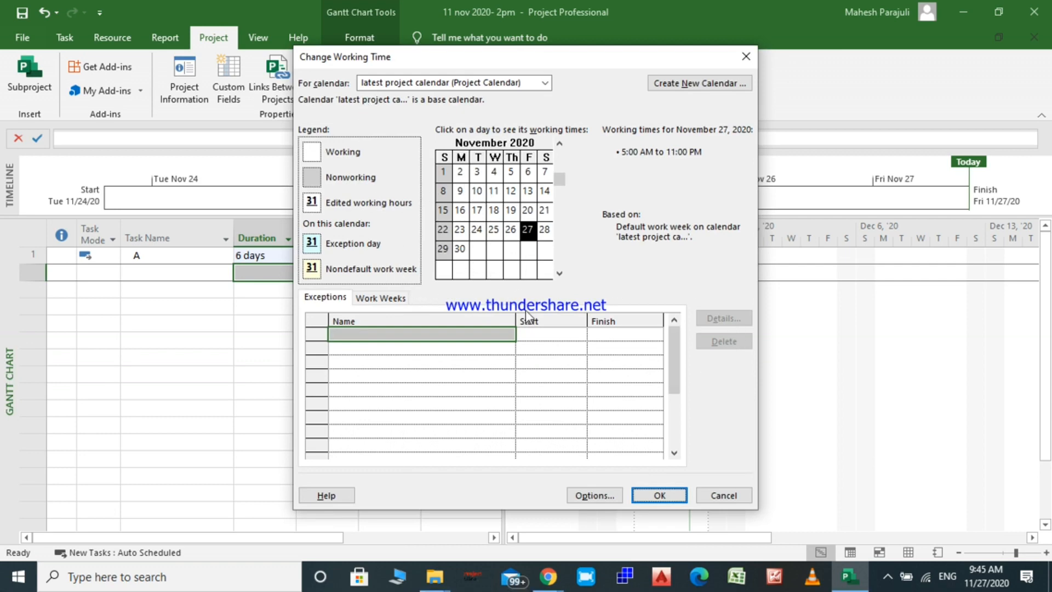
{"action": "left_click", "coordinate": [380, 300]}
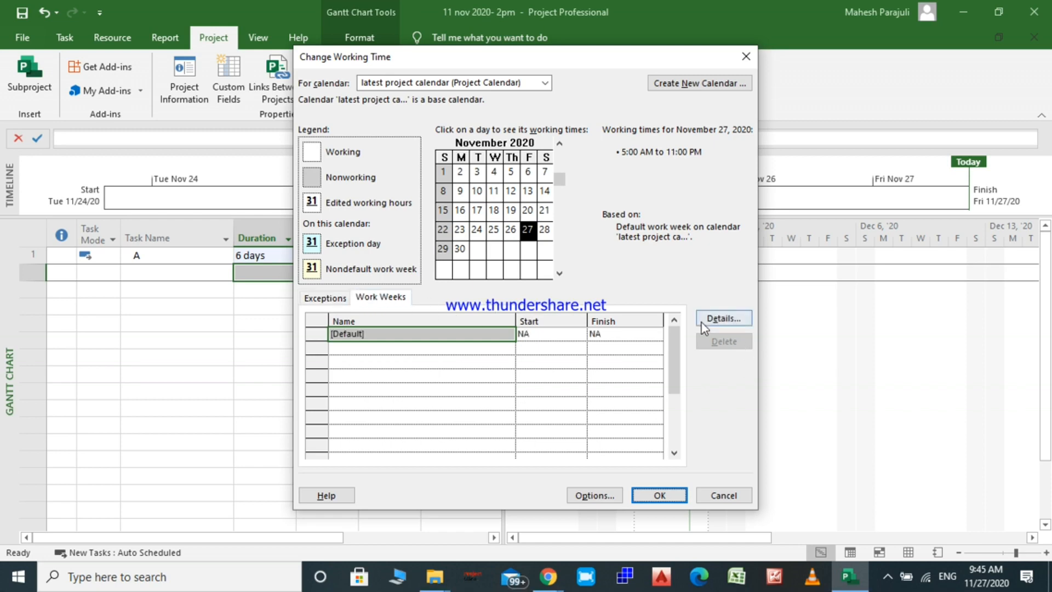
{"action": "left_click", "coordinate": [704, 325]}
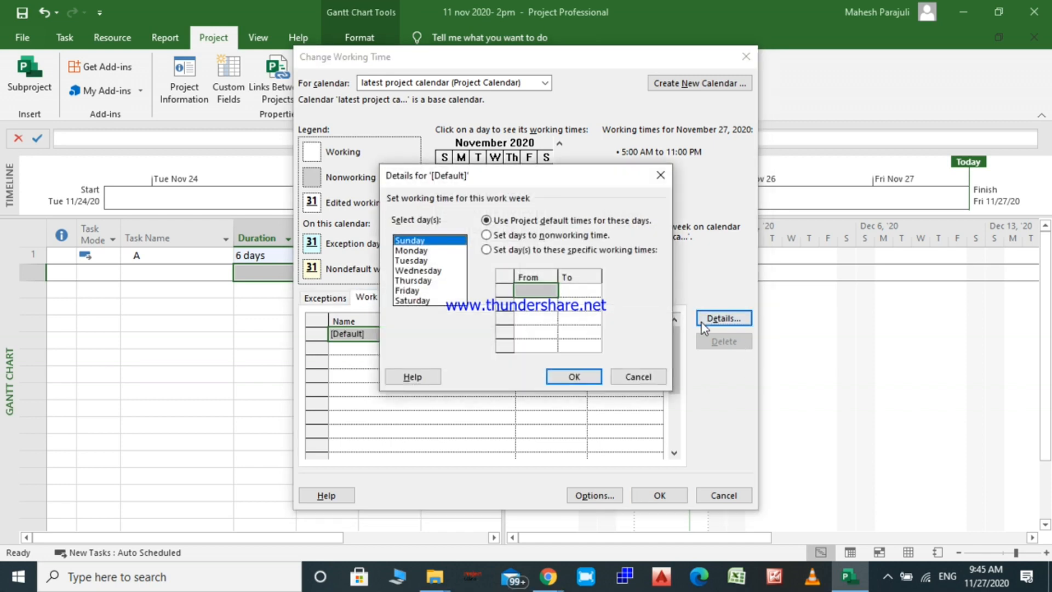
{"action": "left_click", "coordinate": [433, 251]}
{"action": "left_click_drag", "start_coordinate": [433, 252], "coordinate": [442, 315]}
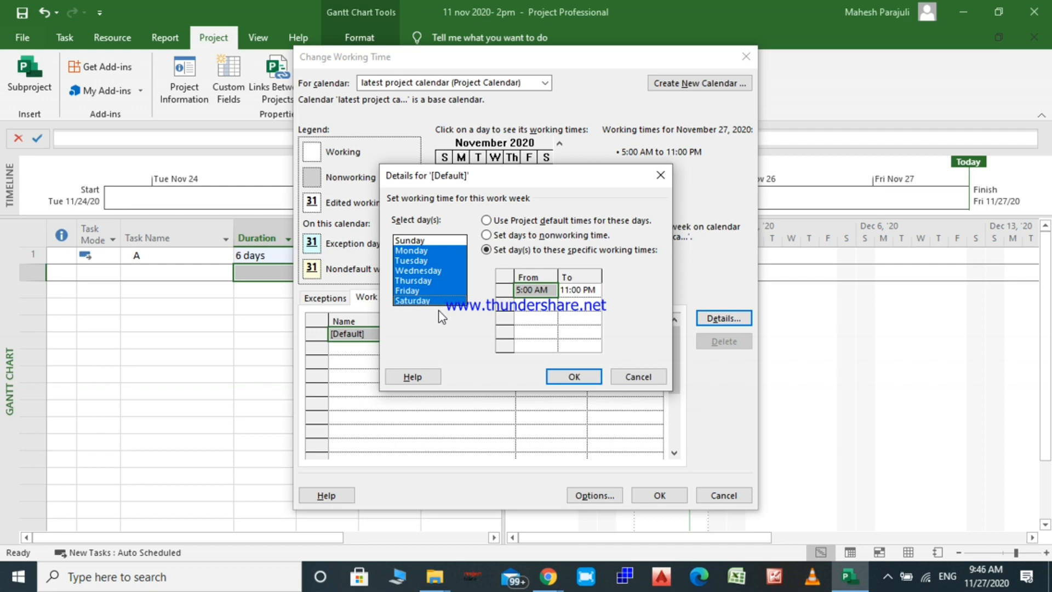
{"action": "left_click", "coordinate": [526, 290]}
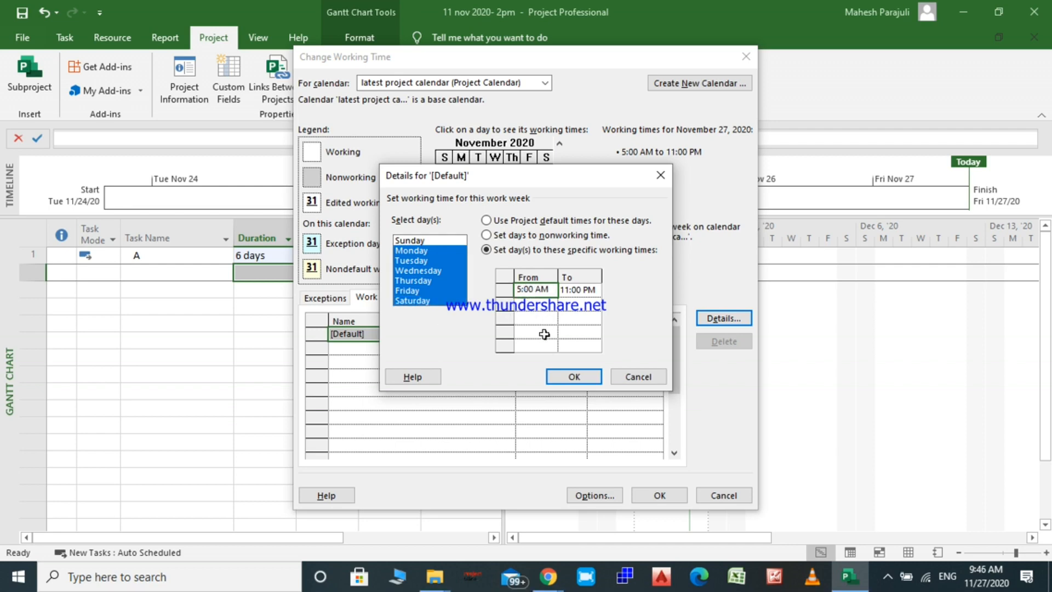
{"action": "key", "text": "BackSpace"}
{"action": "type", "text": "8"}
{"action": "left_click", "coordinate": [583, 295]}
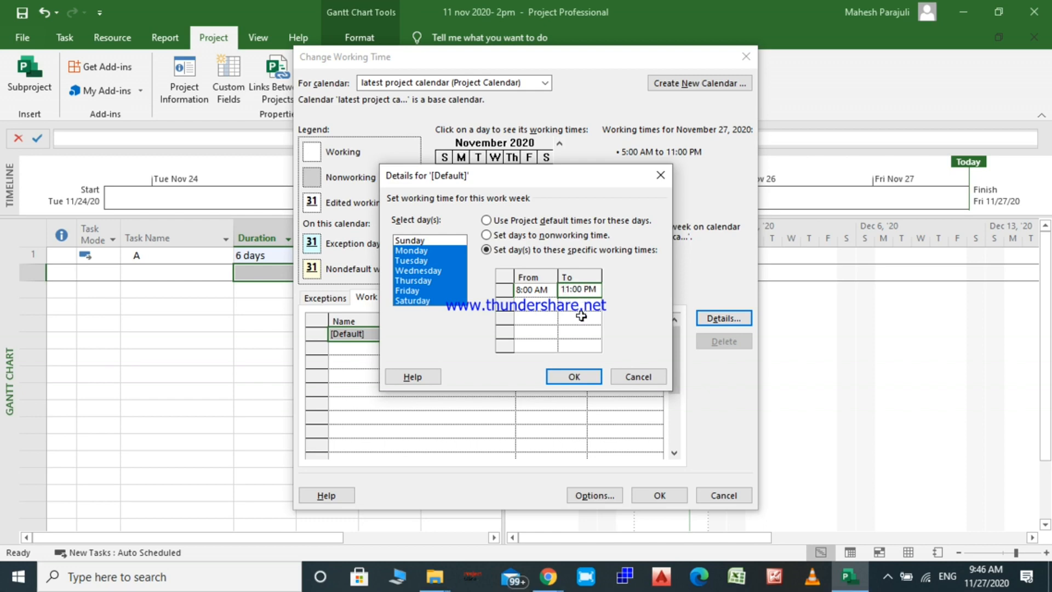
{"action": "key", "text": "Right"}
{"action": "key", "text": "BackSpace"}
{"action": "key", "text": "BackSpace"}
{"action": "type", "text": "12"}
{"action": "left_click", "coordinate": [506, 293]}
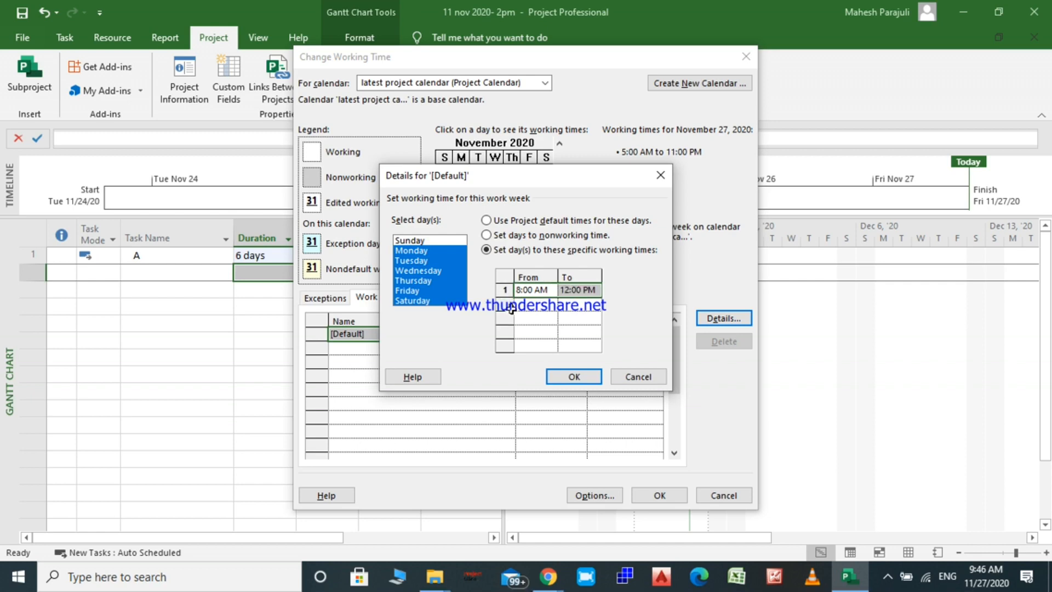
Add a second shift from 1:00 PM to 6:00 PM for the selected days and accept the work week details
{"action": "left_click", "coordinate": [525, 305]}
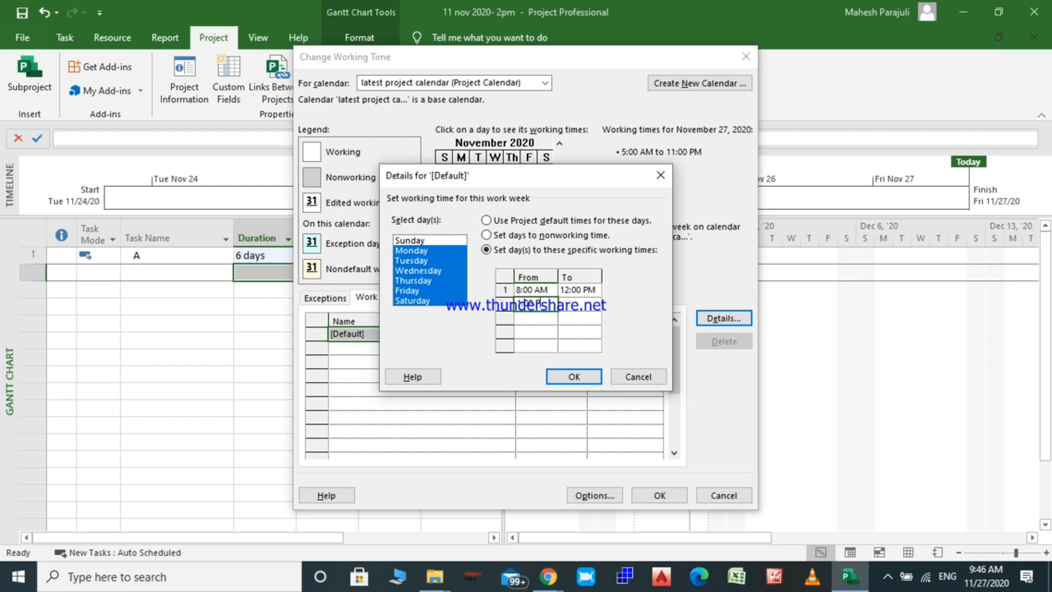
{"action": "left_click", "coordinate": [571, 304]}
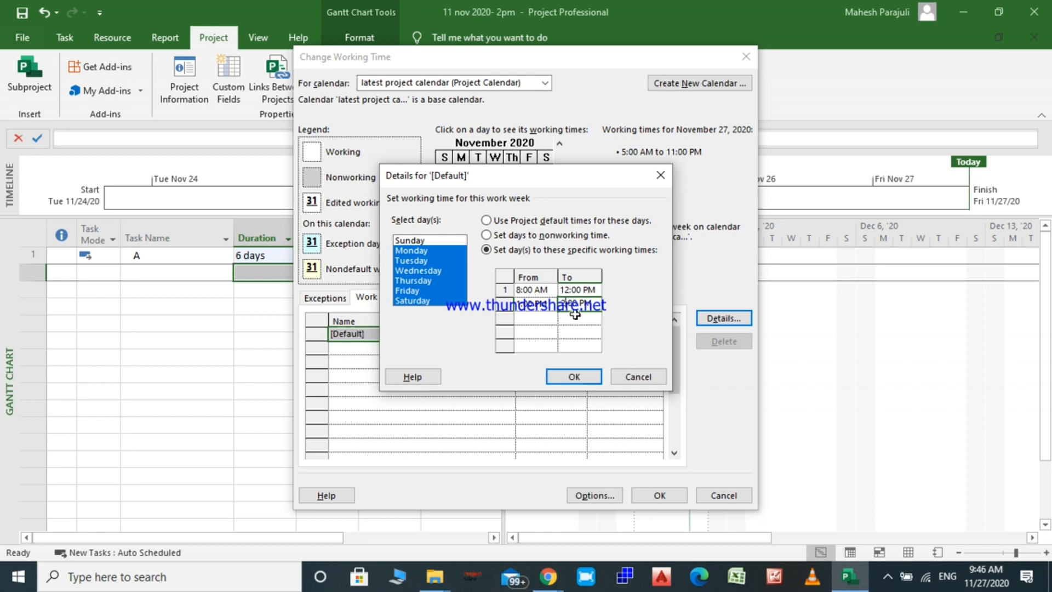
{"action": "key", "text": "BackSpace"}
{"action": "type", "text": "5"}
{"action": "left_click", "coordinate": [503, 305]}
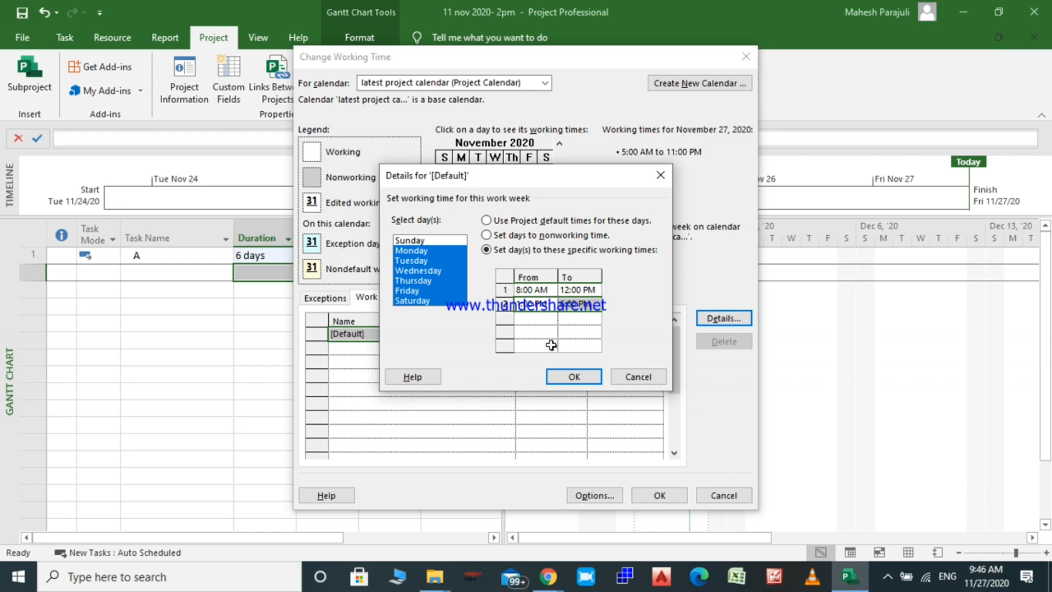
{"action": "left_click", "coordinate": [568, 378]}
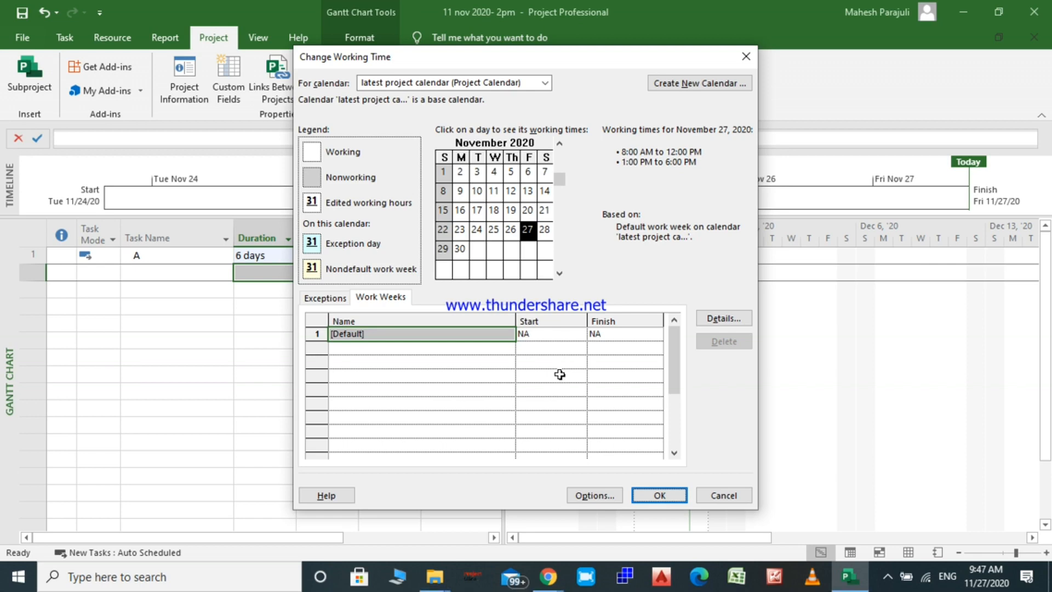
Review the Monday and Wednesday shifts in the default work week details
{"action": "left_click", "coordinate": [723, 323]}
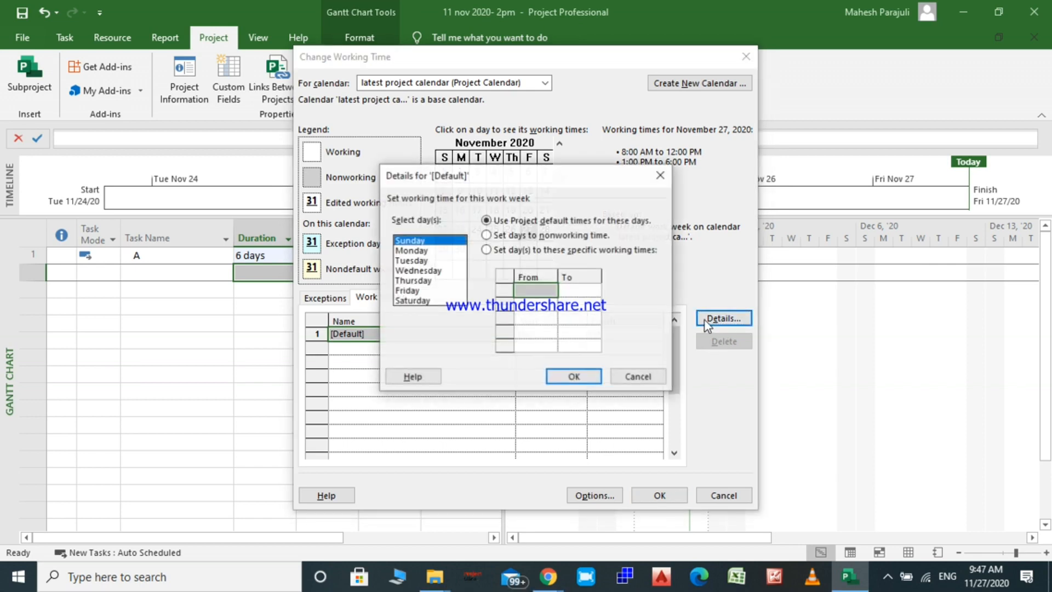
{"action": "left_click", "coordinate": [422, 251]}
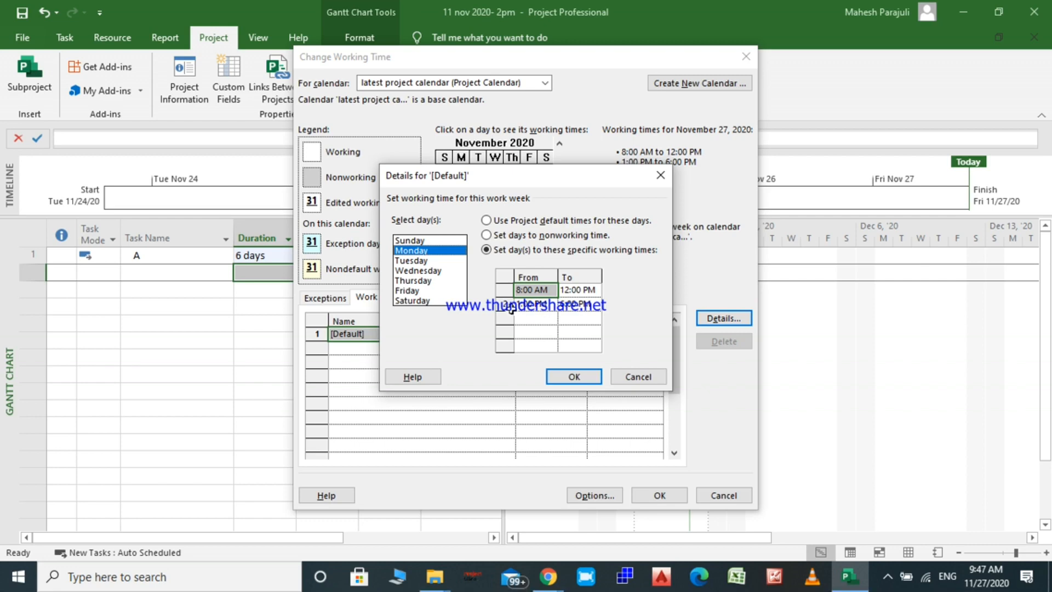
{"action": "left_click", "coordinate": [431, 272]}
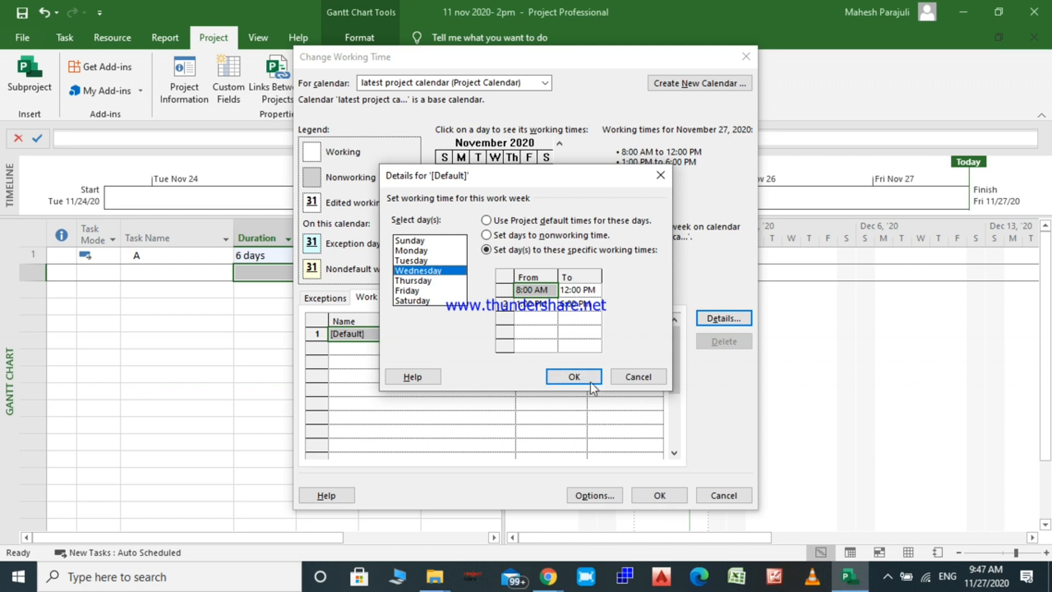
{"action": "left_click", "coordinate": [572, 377]}
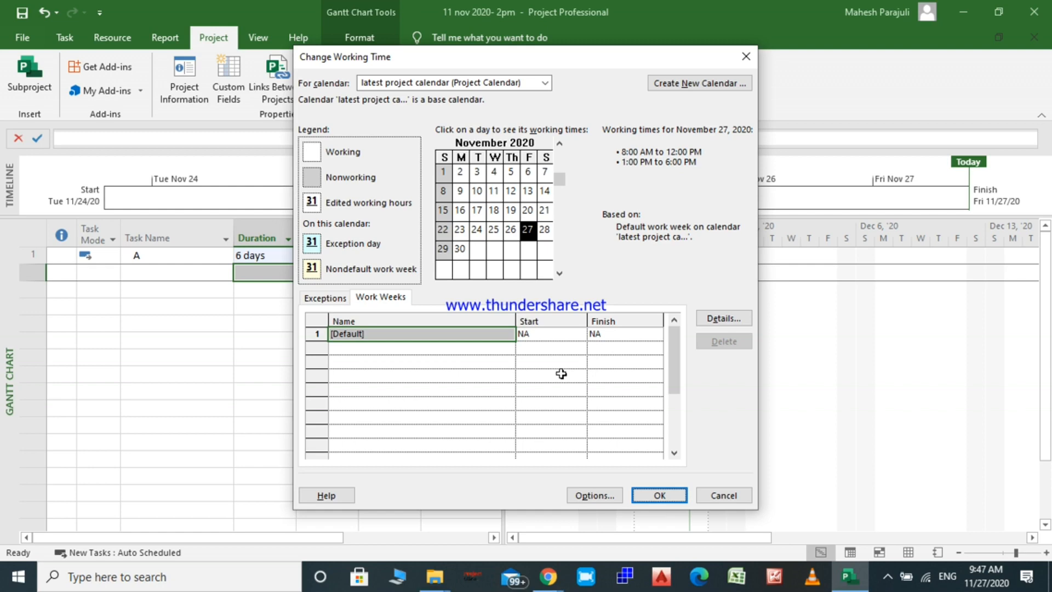
Check the default start and end times and the hours per day and week in the schedule options, then revisit the work week details
{"action": "left_click", "coordinate": [596, 497]}
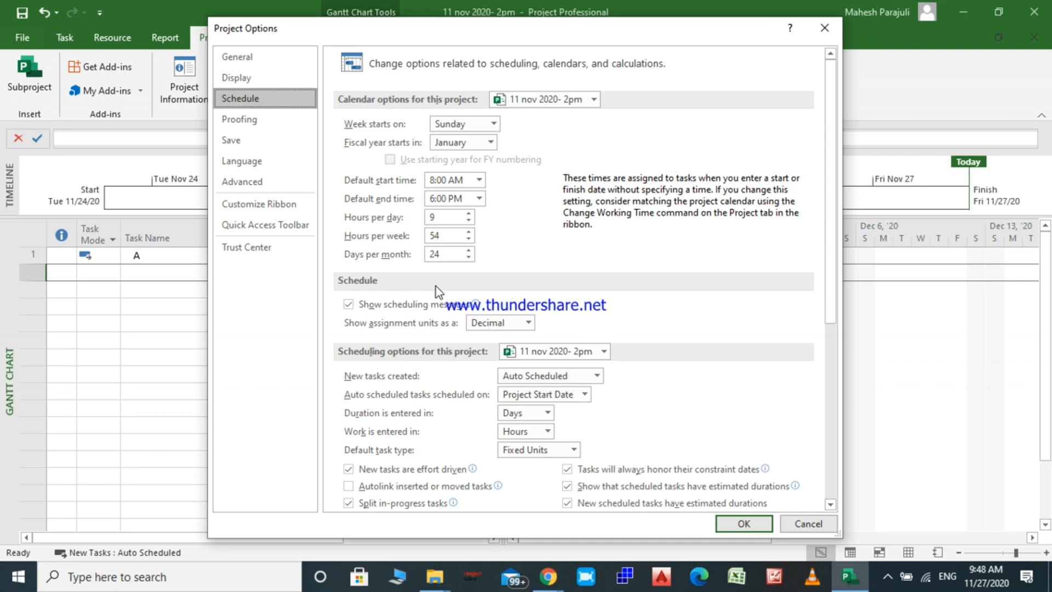
{"action": "left_click", "coordinate": [753, 518]}
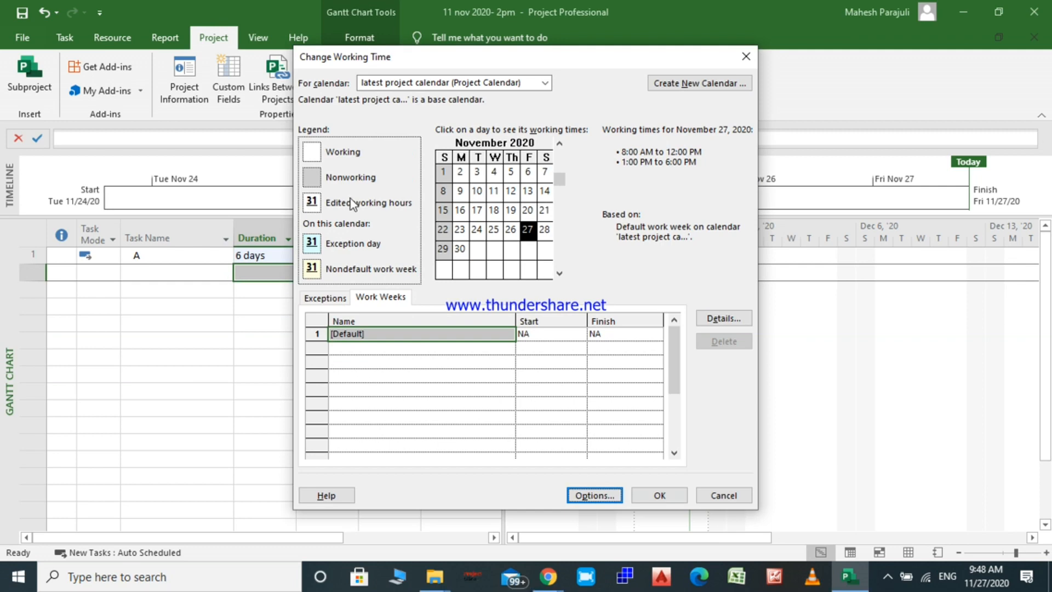
{"action": "left_click", "coordinate": [720, 322]}
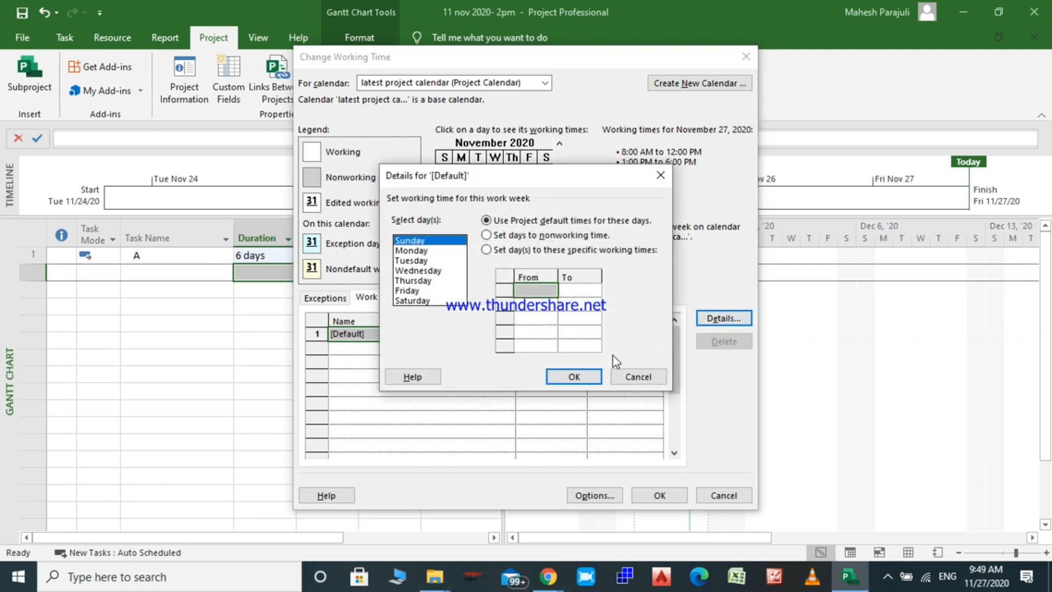
{"action": "left_click", "coordinate": [641, 376]}
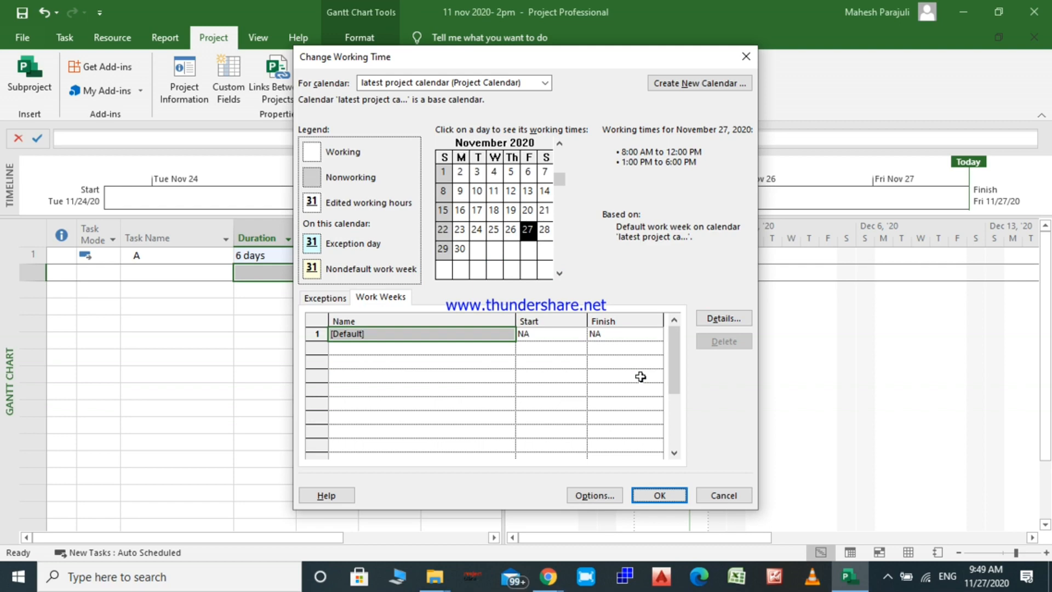
Add a calendar exception named "new year" with a start date of 1/1/2021
{"action": "left_click", "coordinate": [323, 298]}
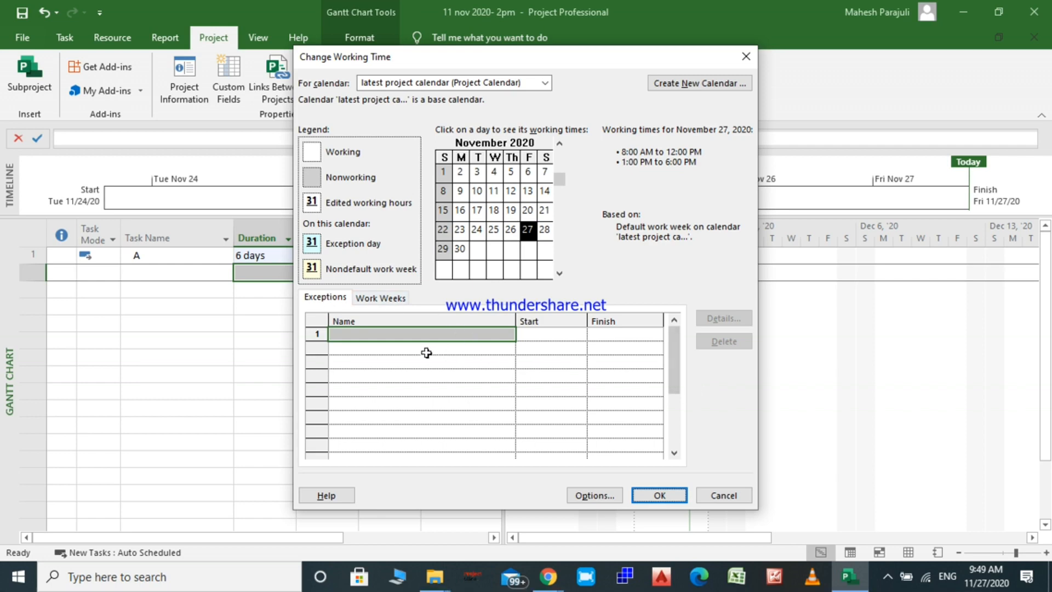
{"action": "left_click", "coordinate": [411, 337]}
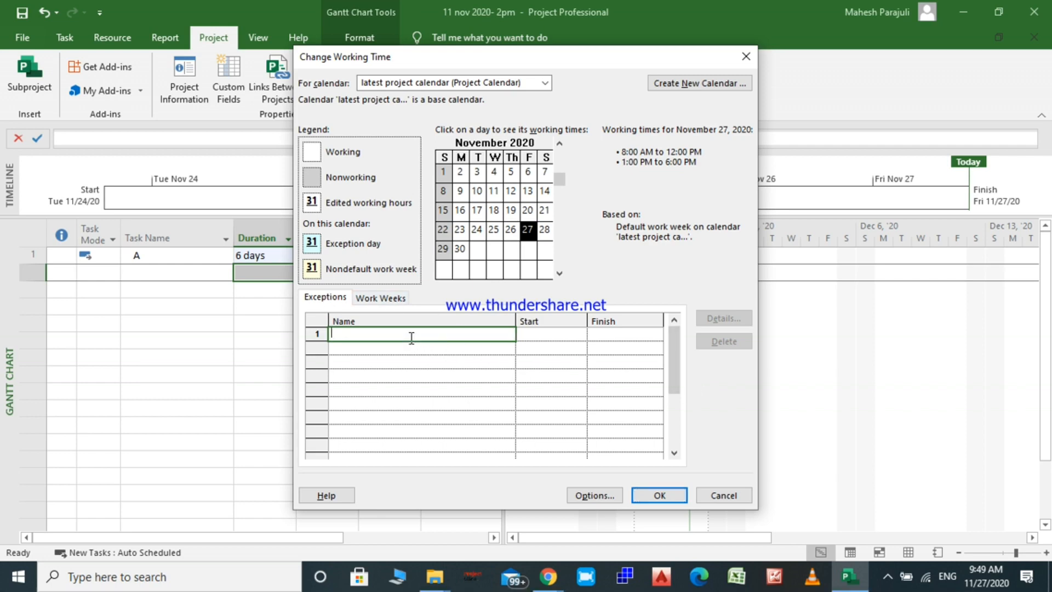
{"action": "type", "text": "new year"}
{"action": "left_click", "coordinate": [556, 335]}
{"action": "left_click", "coordinate": [580, 335]}
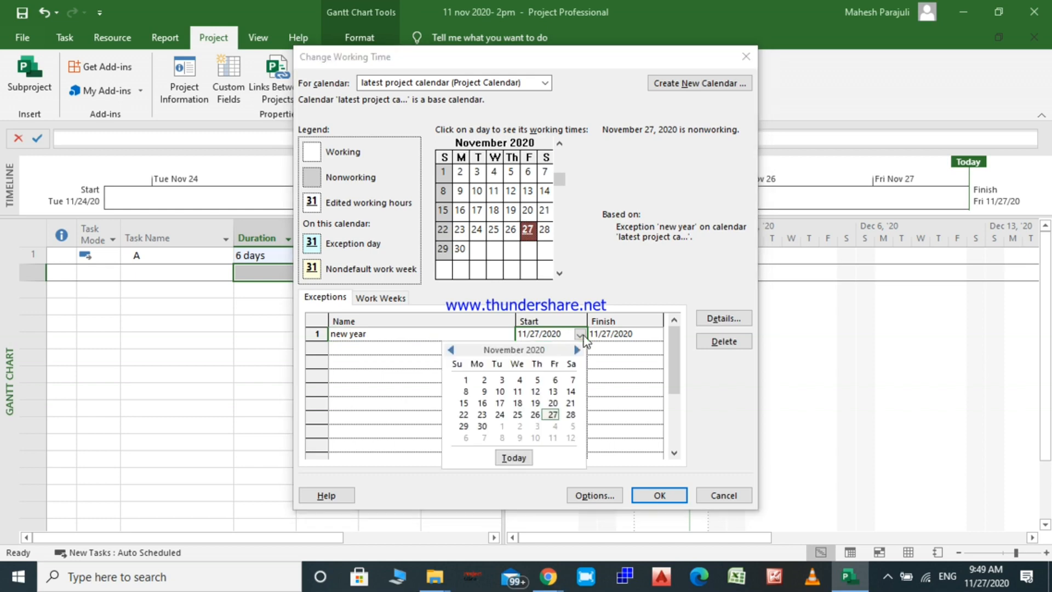
{"action": "left_click", "coordinate": [577, 350]}
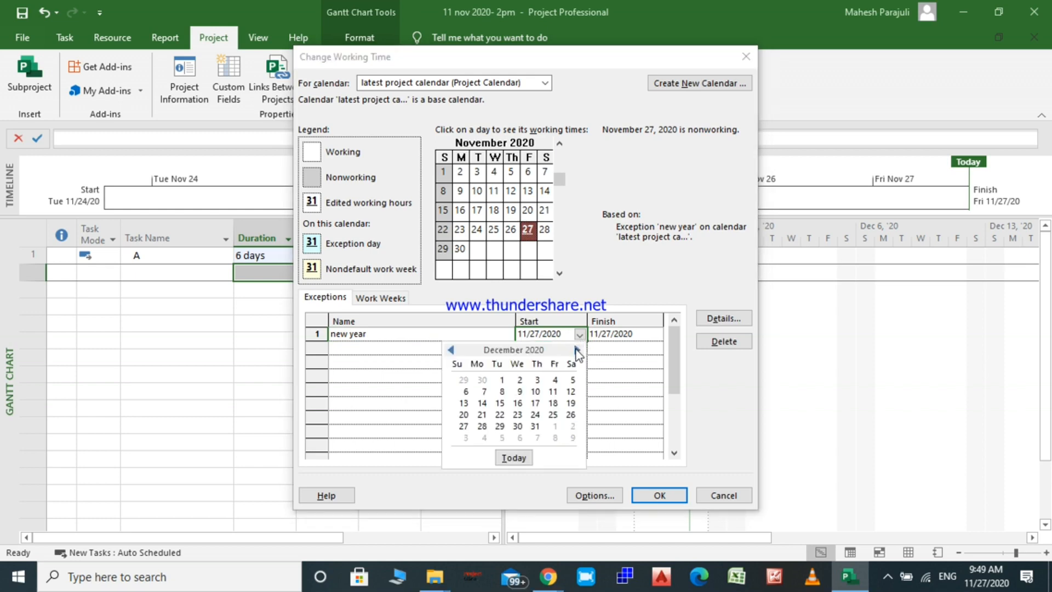
{"action": "left_click", "coordinate": [578, 350]}
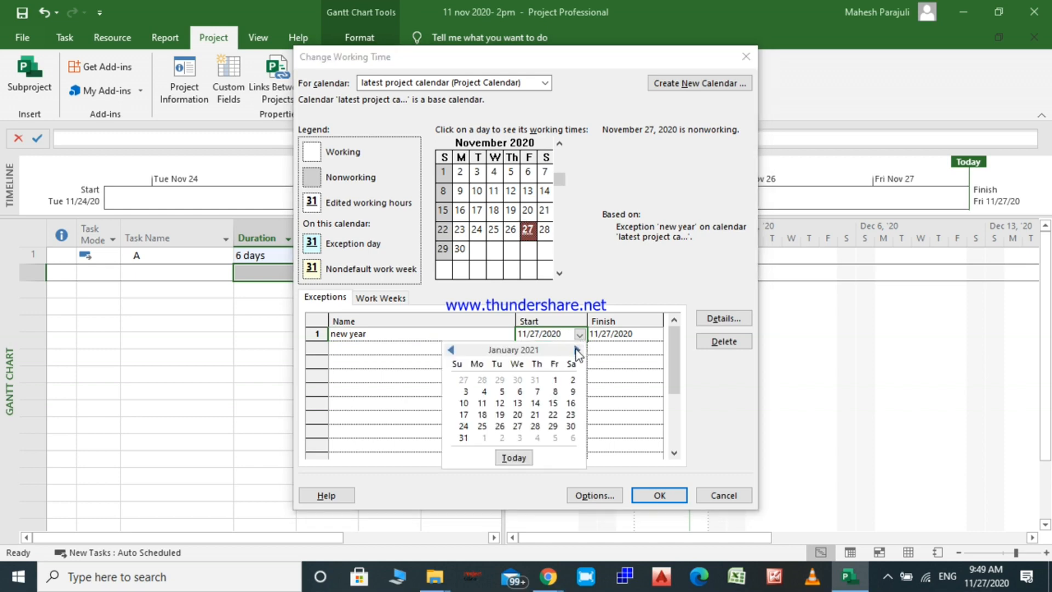
{"action": "left_click", "coordinate": [555, 380]}
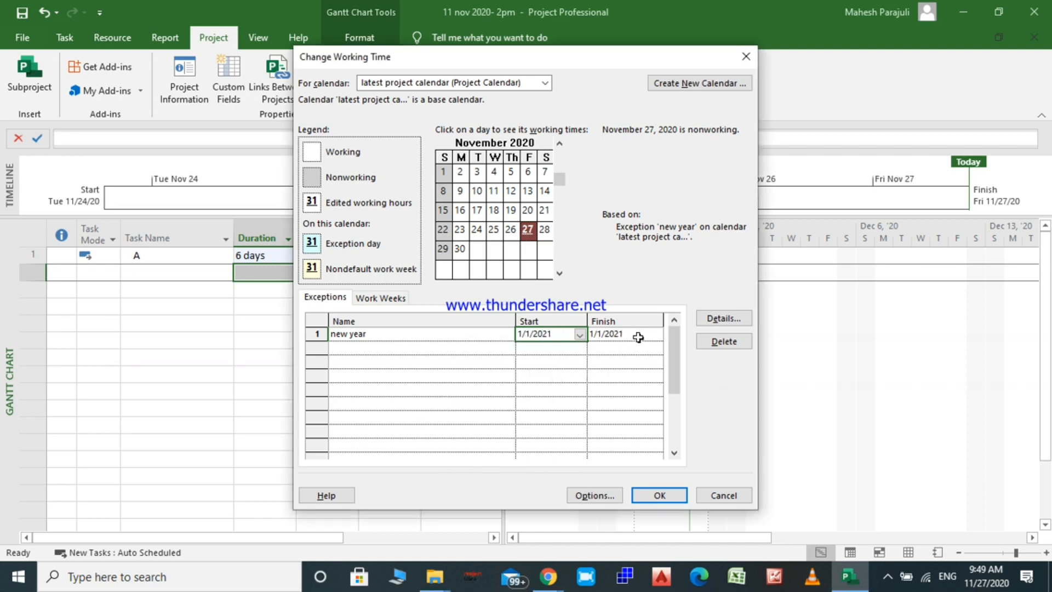
Set the finish date of the "new year" exception to 1/2/2021
{"action": "left_click", "coordinate": [639, 336]}
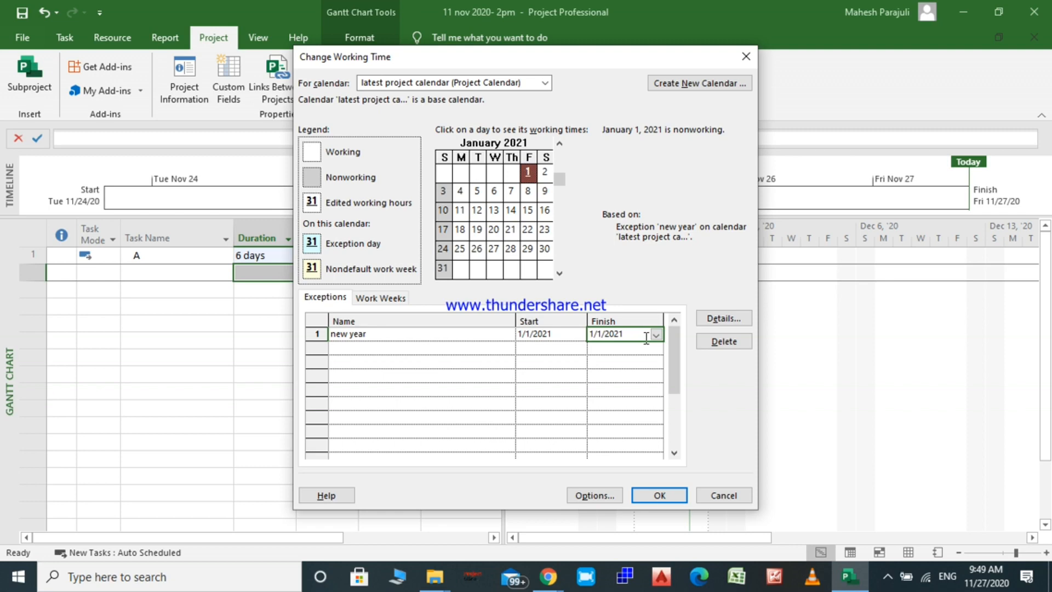
{"action": "left_click", "coordinate": [656, 335]}
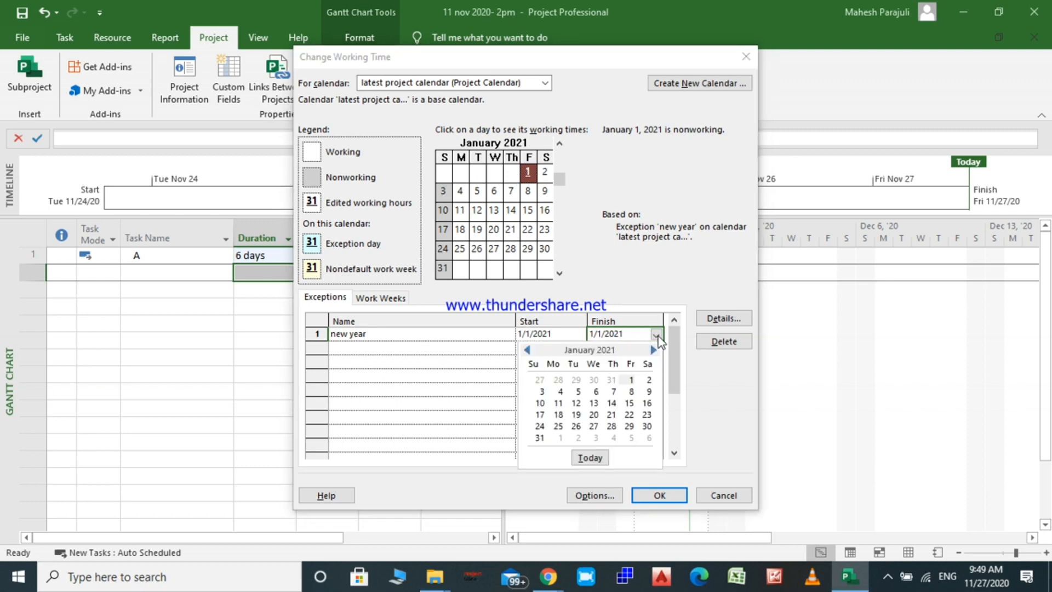
{"action": "left_click", "coordinate": [651, 380]}
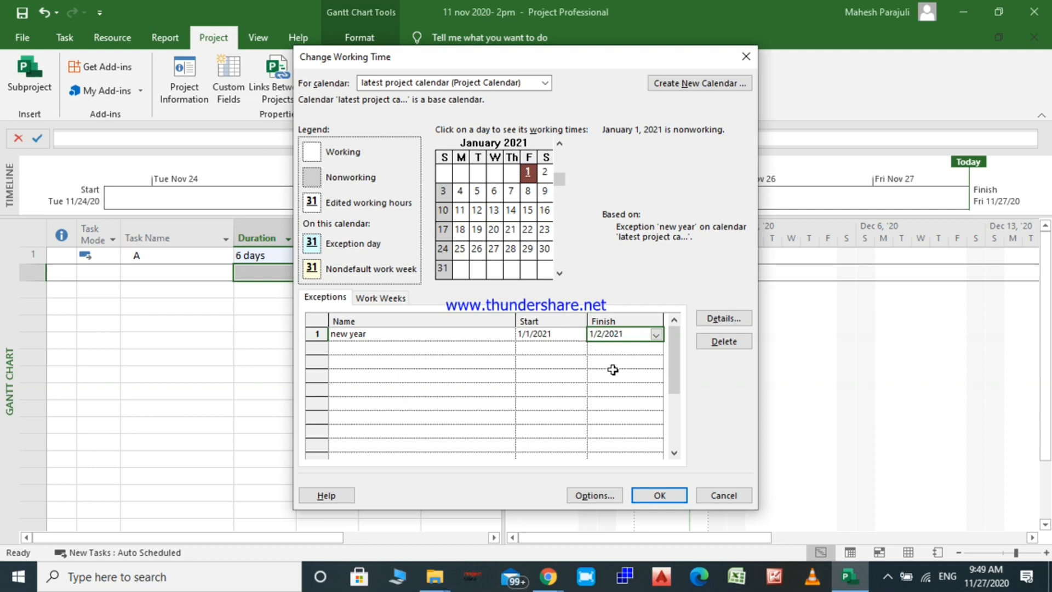
Add a second calendar exception named "christmas day" with a start date of 12/25/2020
{"action": "left_click", "coordinate": [324, 349]}
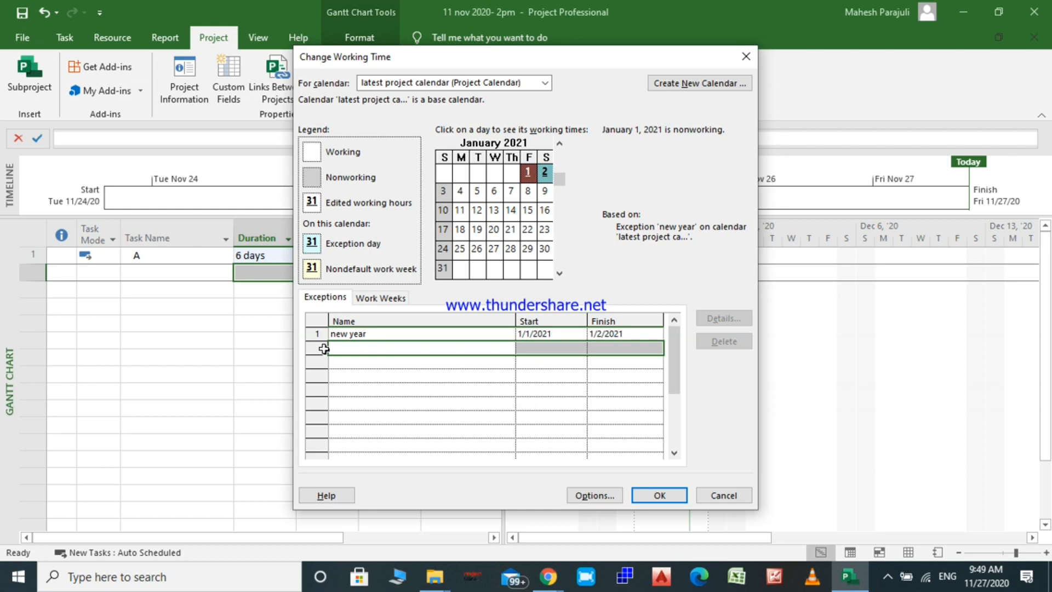
{"action": "left_click", "coordinate": [335, 349]}
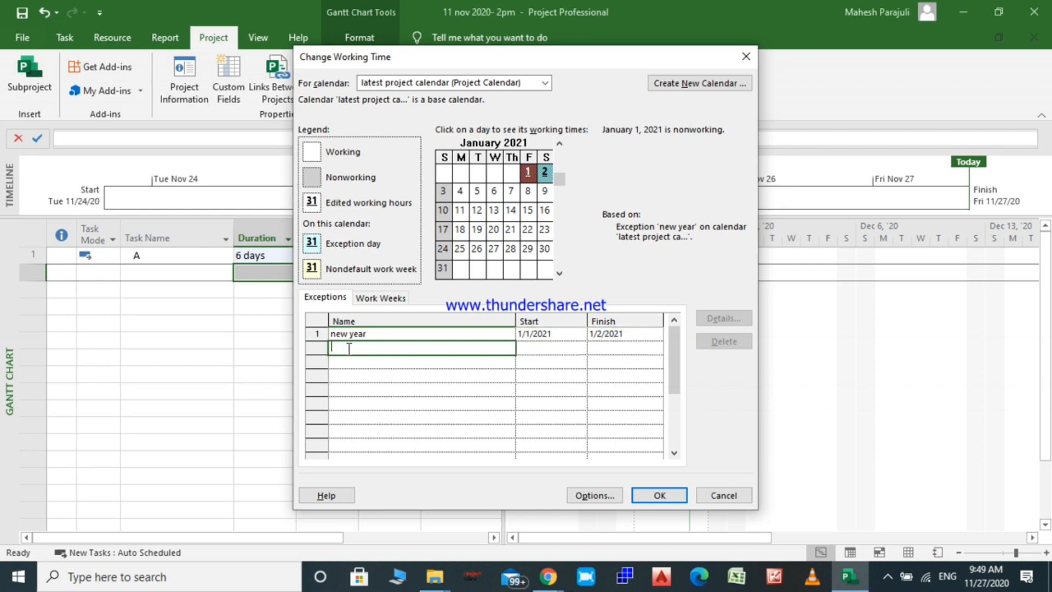
{"action": "type", "text": "d"}
{"action": "type", "text": "hristmas"}
{"action": "type", "text": " day"}
{"action": "left_click", "coordinate": [548, 347]}
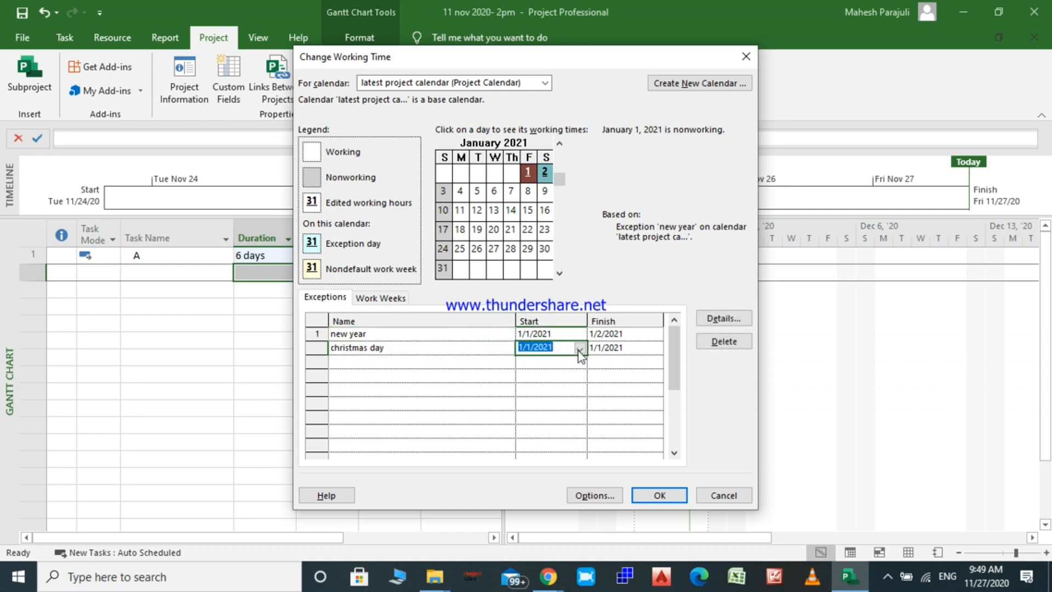
{"action": "left_click", "coordinate": [577, 350]}
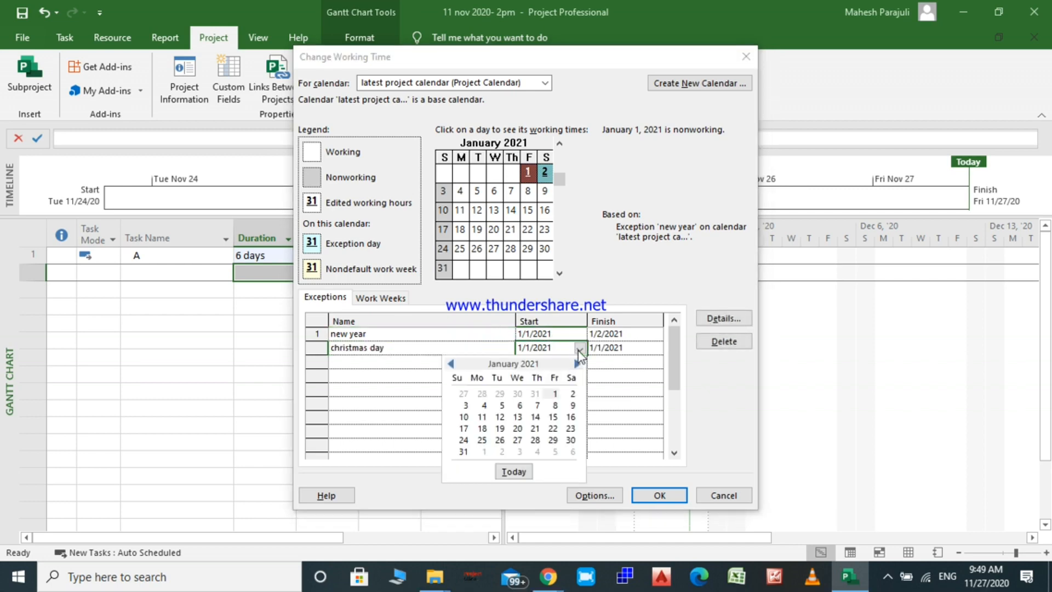
{"action": "left_click", "coordinate": [451, 363]}
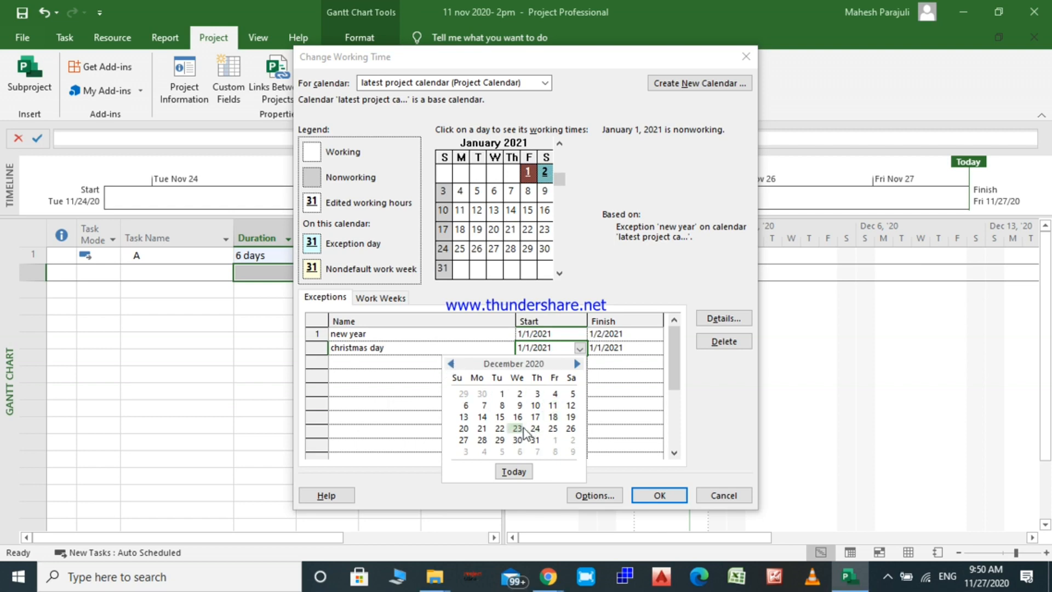
{"action": "left_click", "coordinate": [551, 429]}
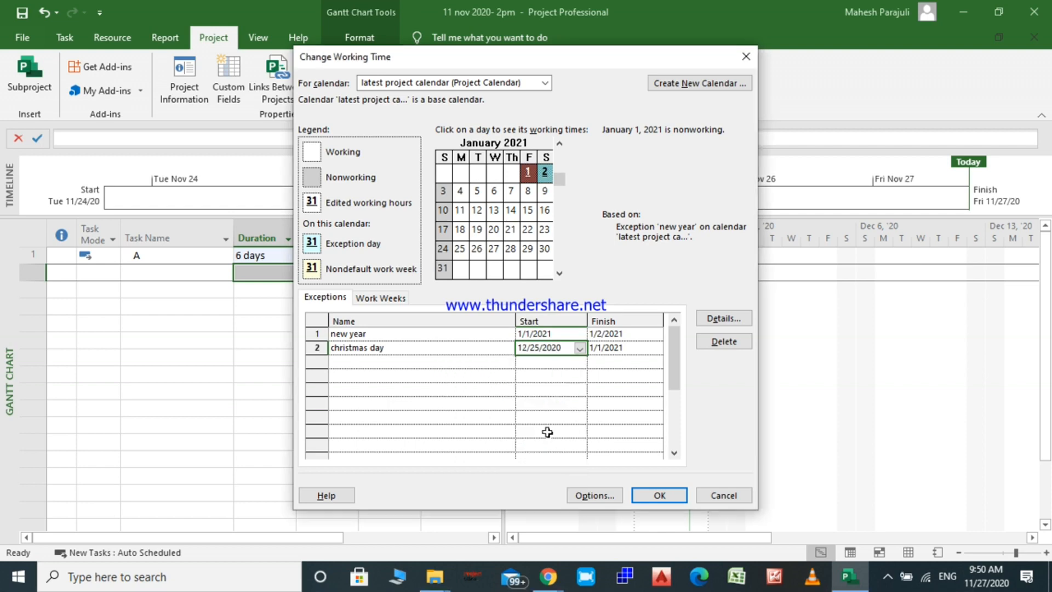
Set the finish date of the "christmas day" exception to 12/31/2020
{"action": "left_click", "coordinate": [636, 349]}
{"action": "left_click", "coordinate": [655, 350]}
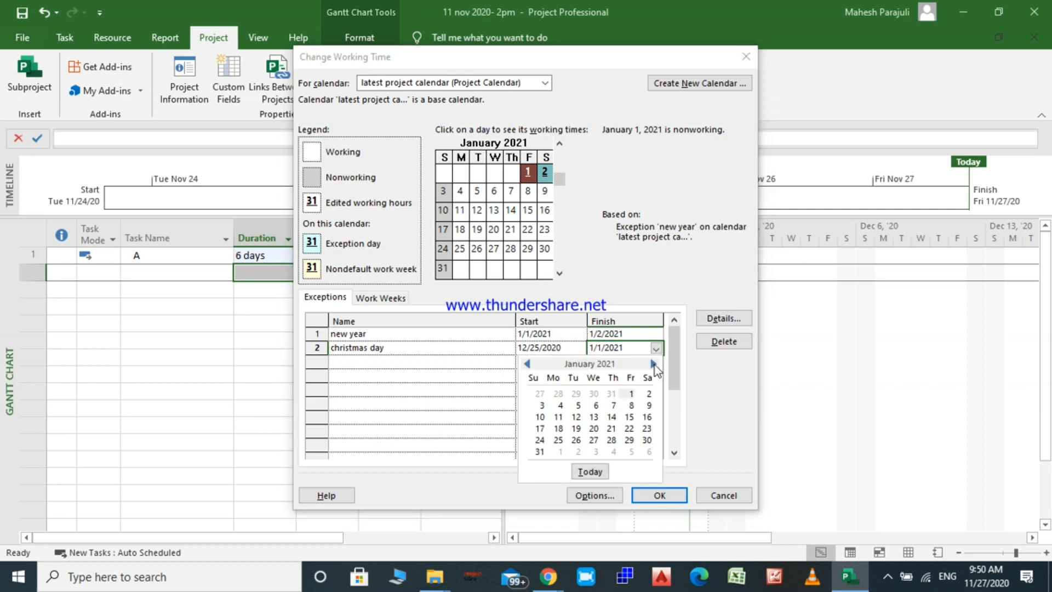
{"action": "left_click", "coordinate": [527, 365]}
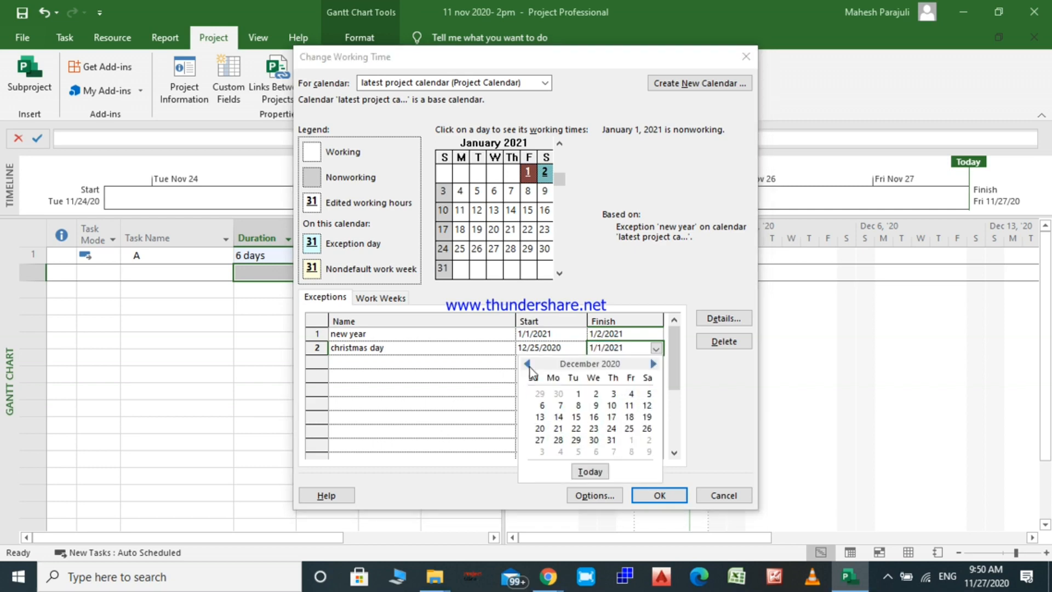
{"action": "left_click", "coordinate": [613, 440]}
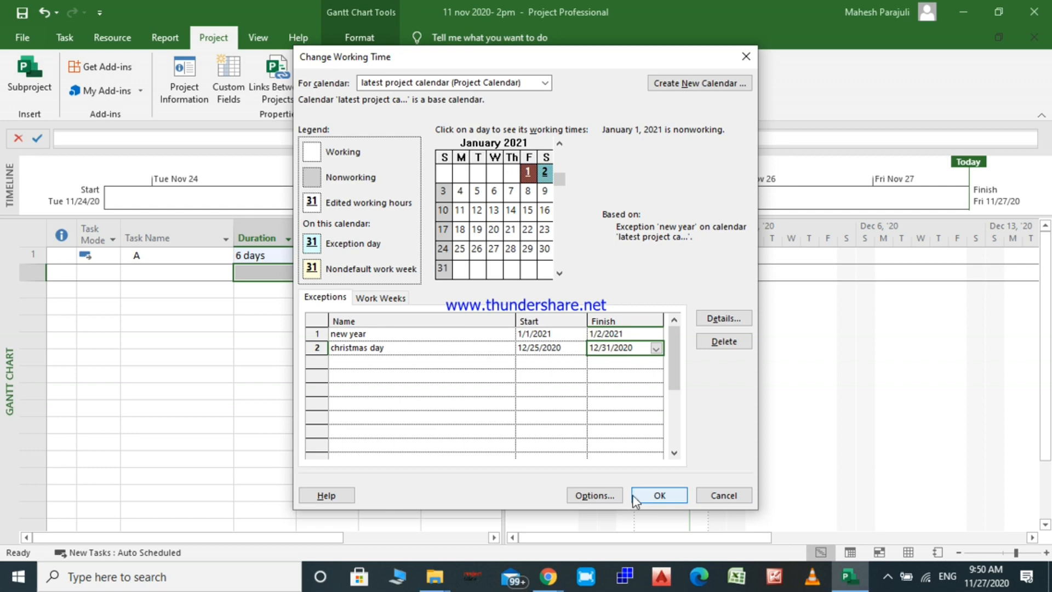
Accept the project's schedule options and apply the working time changes to the calendar
{"action": "left_click", "coordinate": [613, 496]}
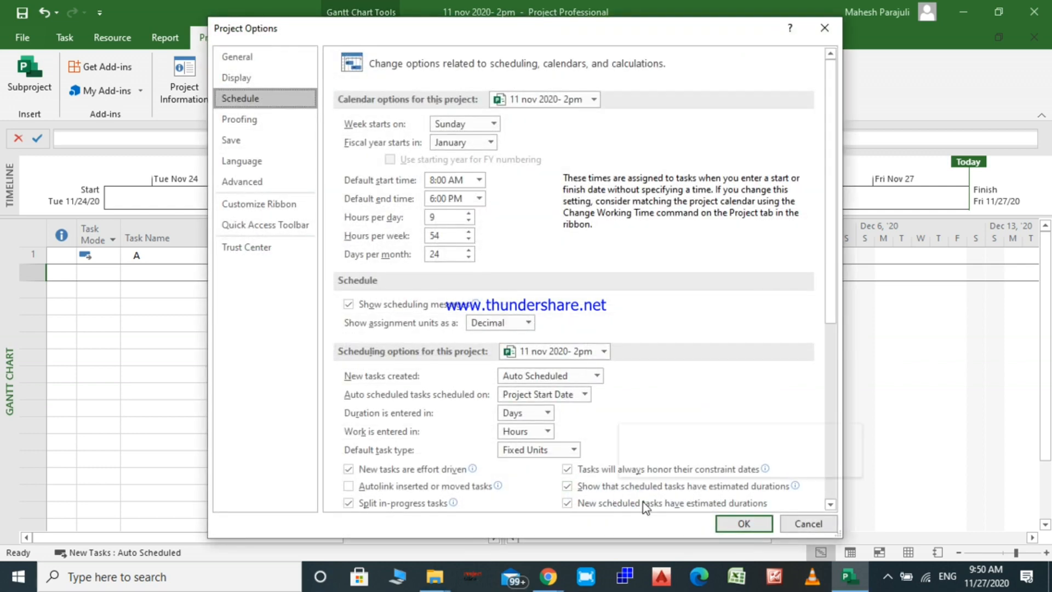
{"action": "left_click", "coordinate": [741, 523]}
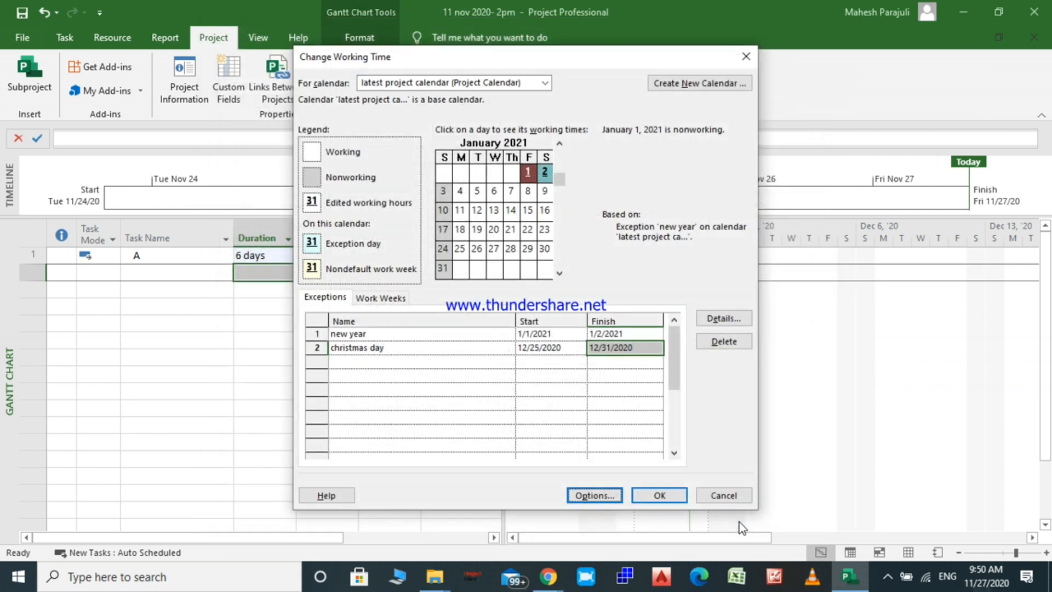
{"action": "left_click", "coordinate": [661, 496]}
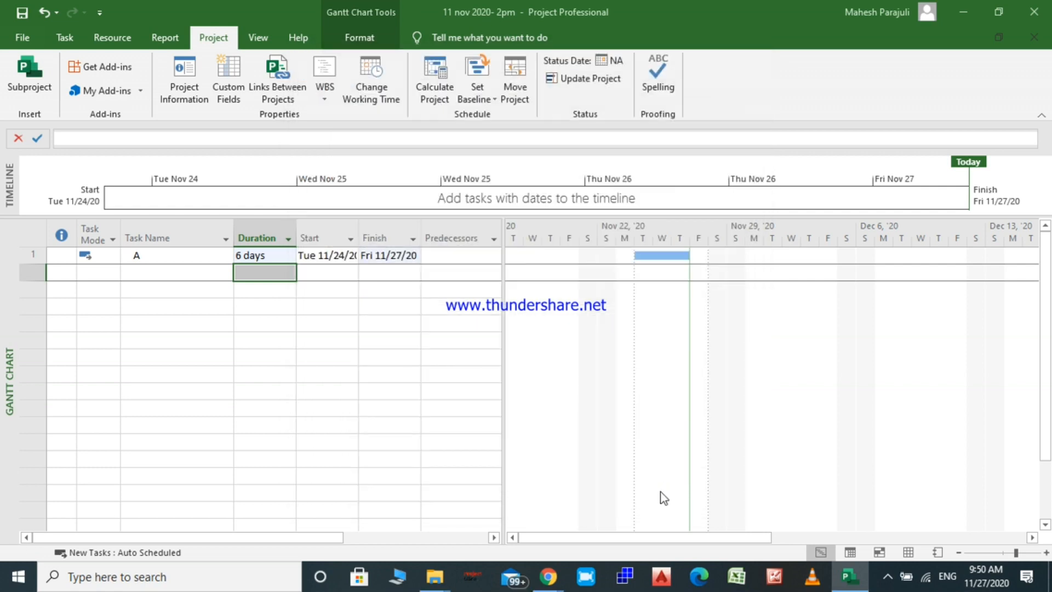
Reopen the working time settings and make the "new year" exception recur yearly on January 1, ending after 5 occurrences
{"action": "left_click", "coordinate": [378, 98]}
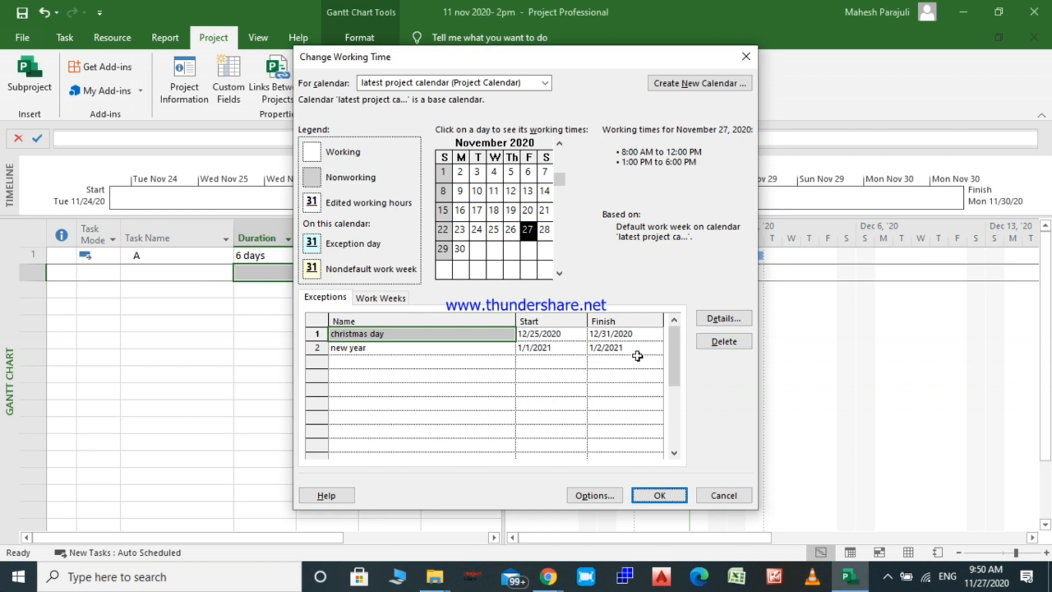
{"action": "left_click", "coordinate": [622, 348]}
{"action": "double_click", "coordinate": [622, 348]}
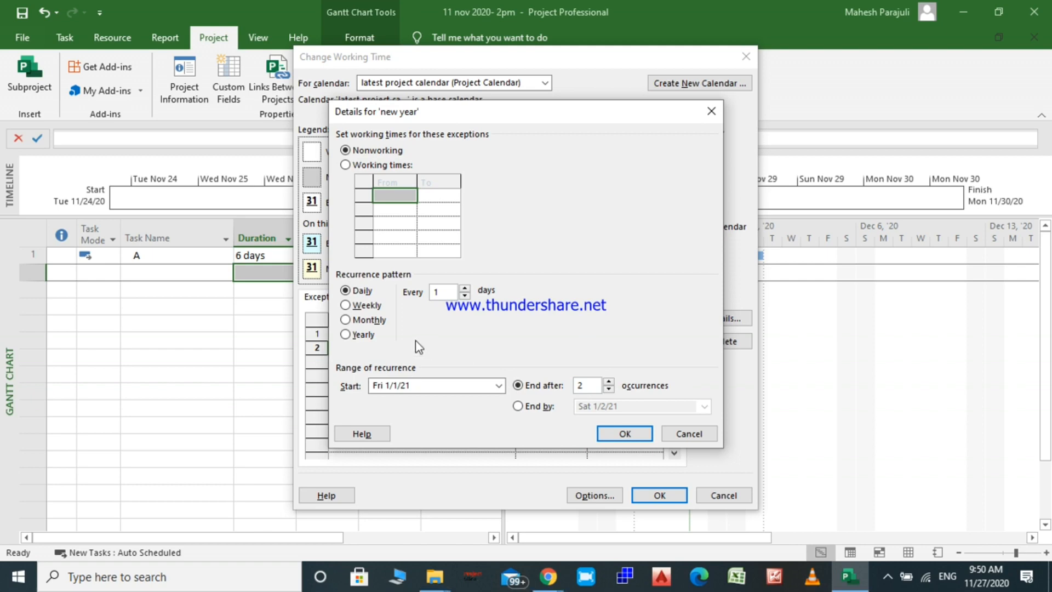
{"action": "left_click", "coordinate": [347, 335]}
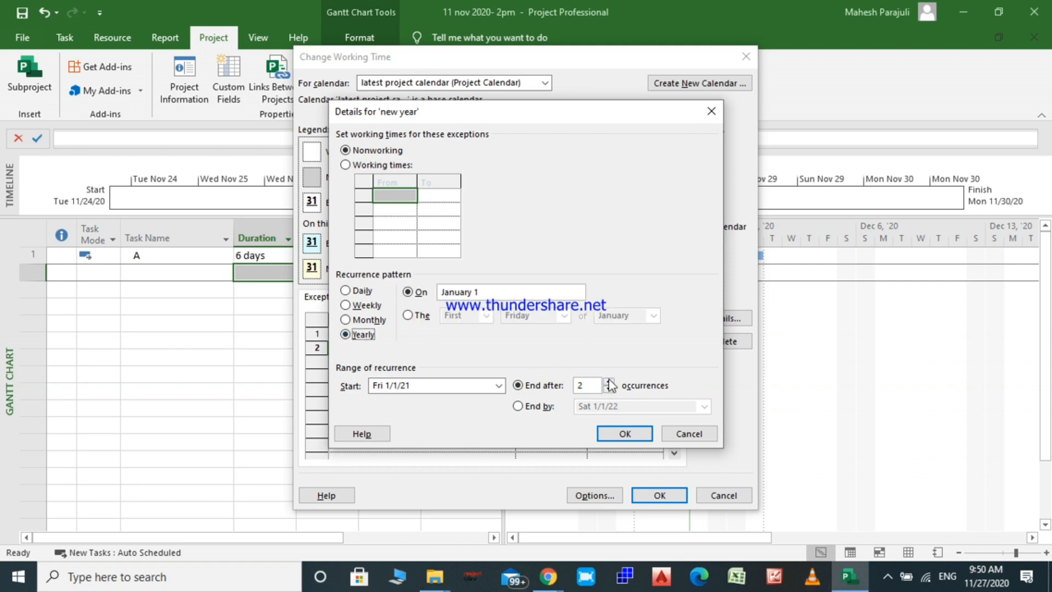
{"action": "left_click", "coordinate": [591, 387]}
{"action": "key", "text": "BackSpace"}
{"action": "type", "text": "5"}
{"action": "left_click", "coordinate": [625, 434]}
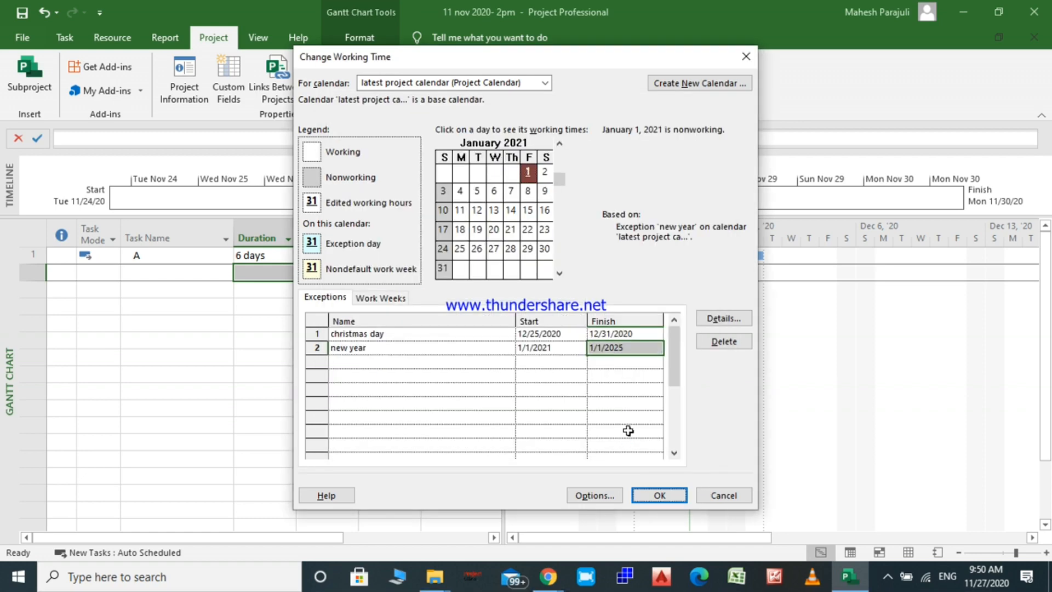
Make the "christmas day" exception recur yearly on December 25, ending after 5 occurrences, and apply the calendar changes
{"action": "left_click", "coordinate": [621, 335]}
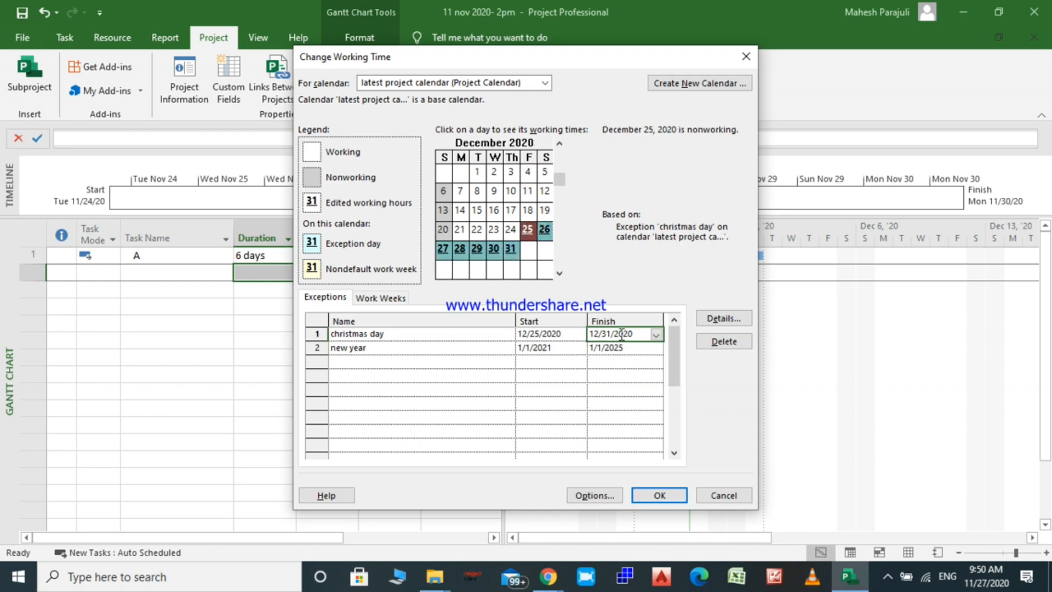
{"action": "double_click", "coordinate": [621, 335]}
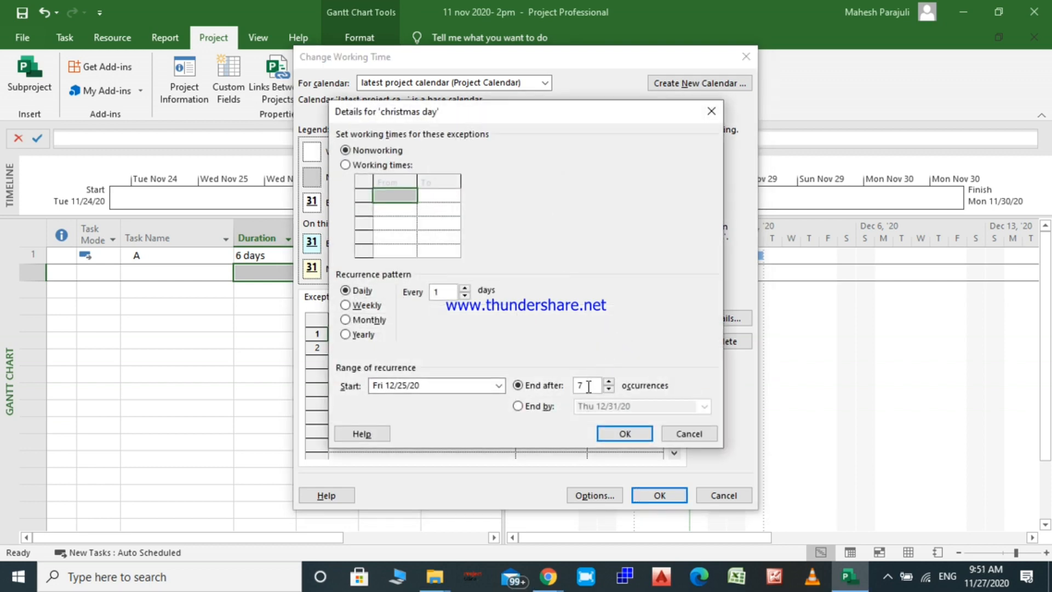
{"action": "left_click", "coordinate": [359, 334]}
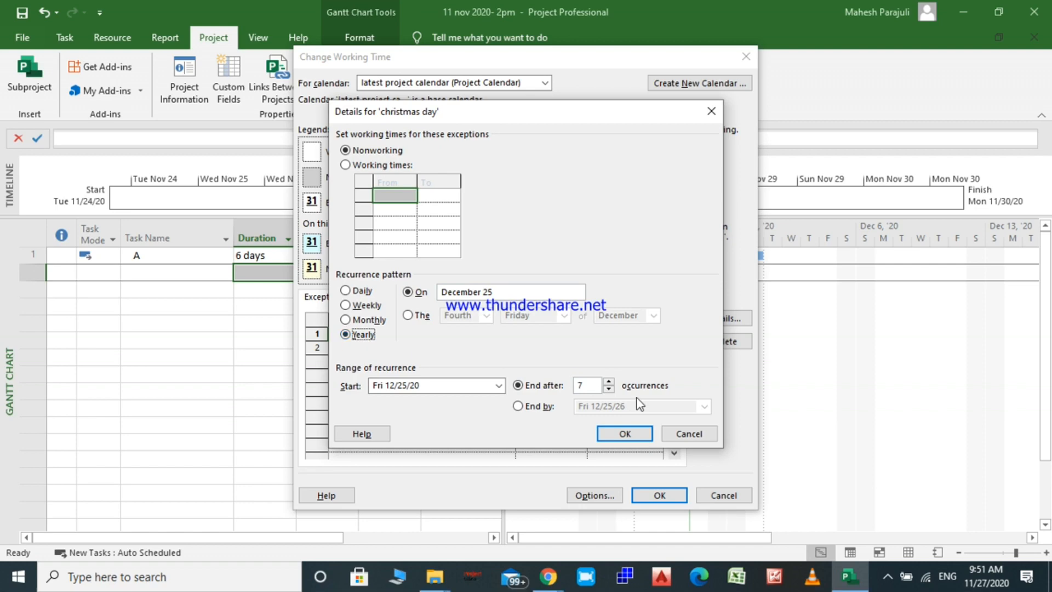
{"action": "left_click", "coordinate": [592, 388]}
{"action": "key", "text": "BackSpace"}
{"action": "type", "text": "5"}
{"action": "left_click", "coordinate": [616, 435]}
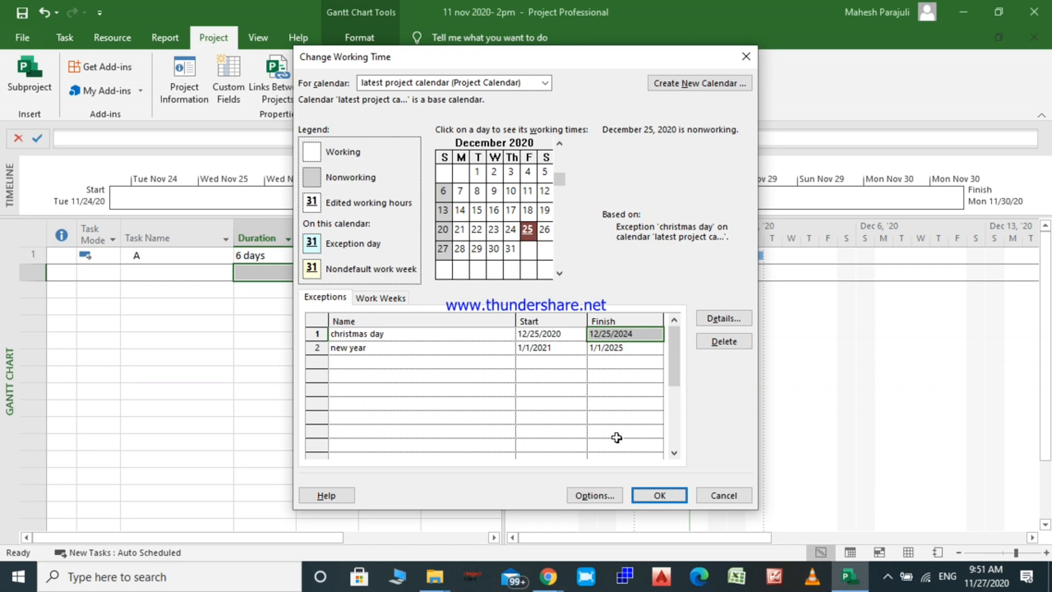
{"action": "left_click", "coordinate": [660, 496]}
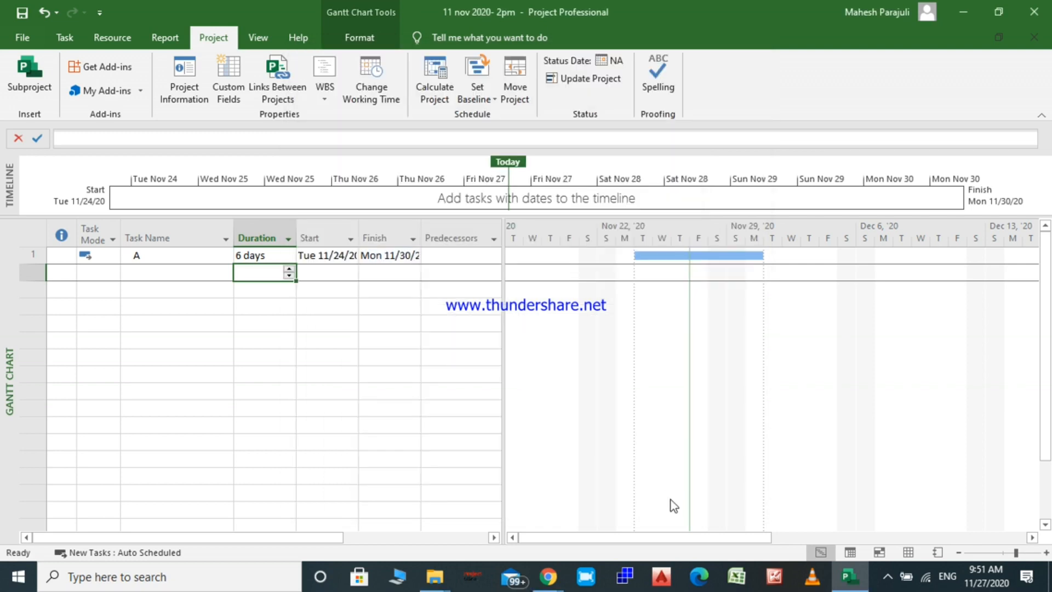